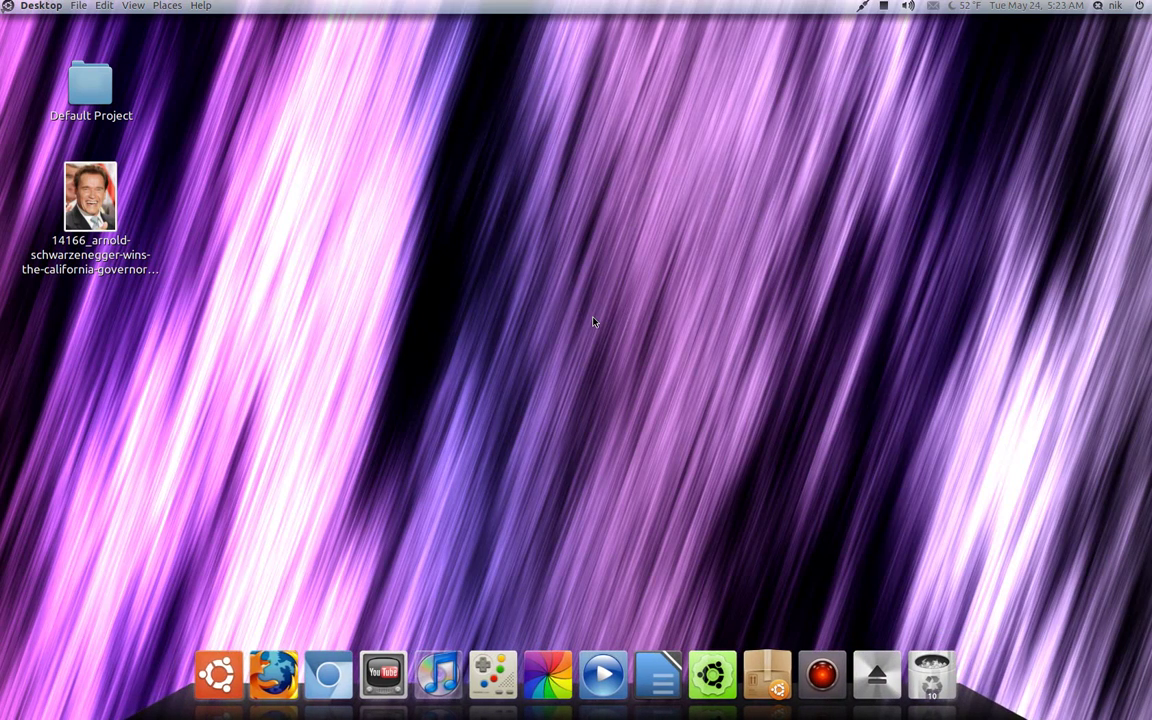
Open Default Project_1.xcf from the desktop's Default Project folder in GIMP and close the folder window.
double_click(83, 76)
scroll(452, 288, "down", 2)
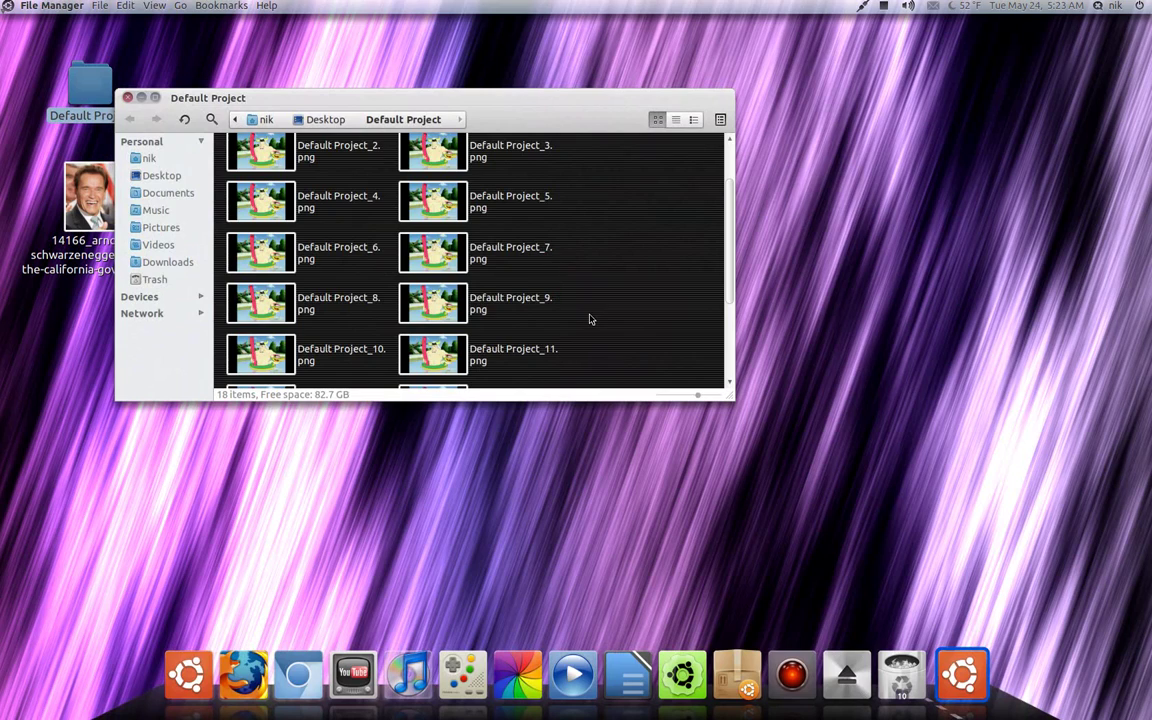
scroll(590, 319, "up", 2)
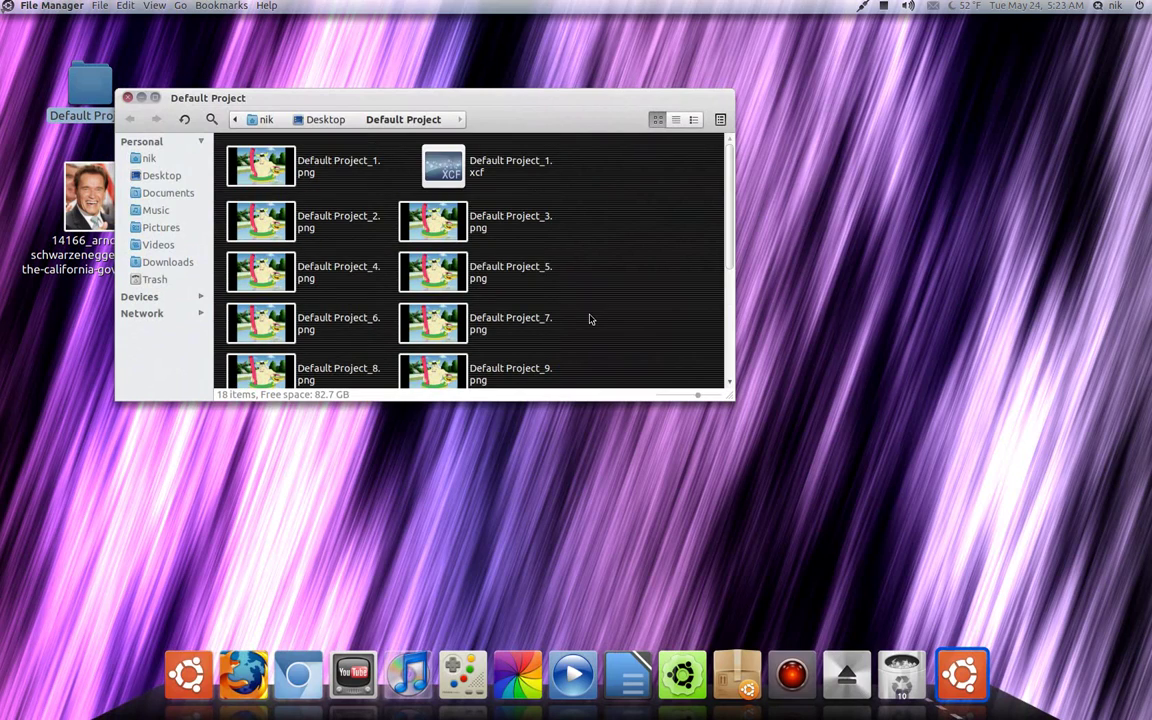
double_click(445, 166)
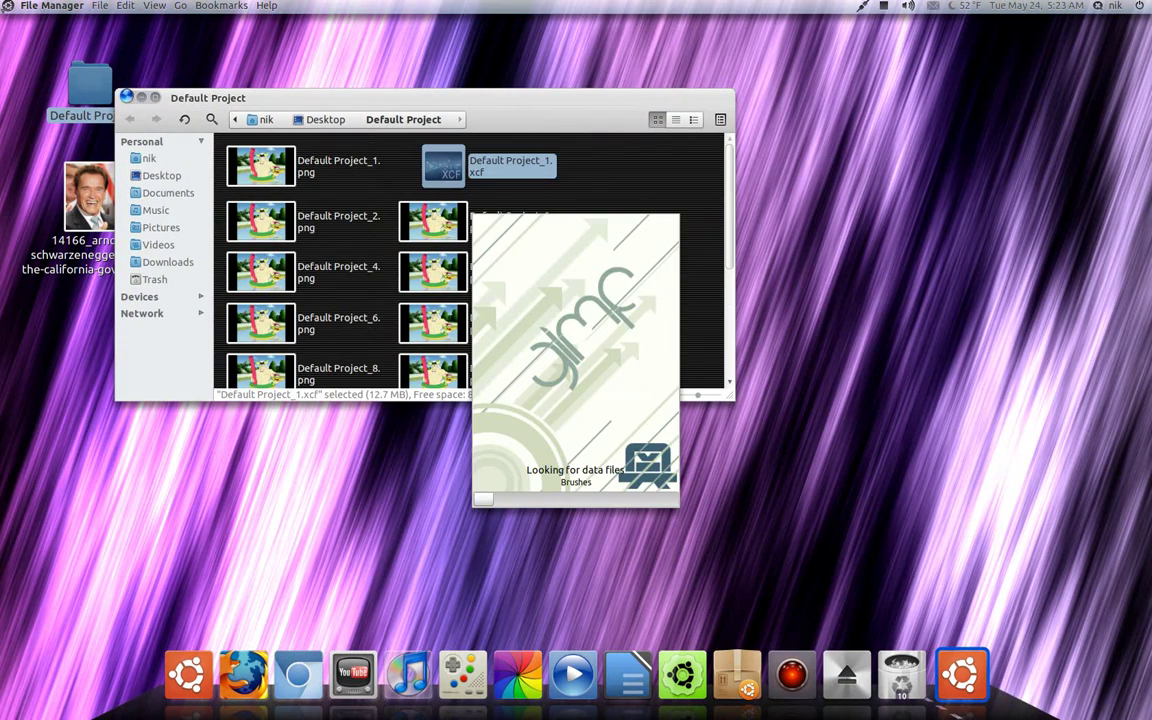
left_click(126, 97)
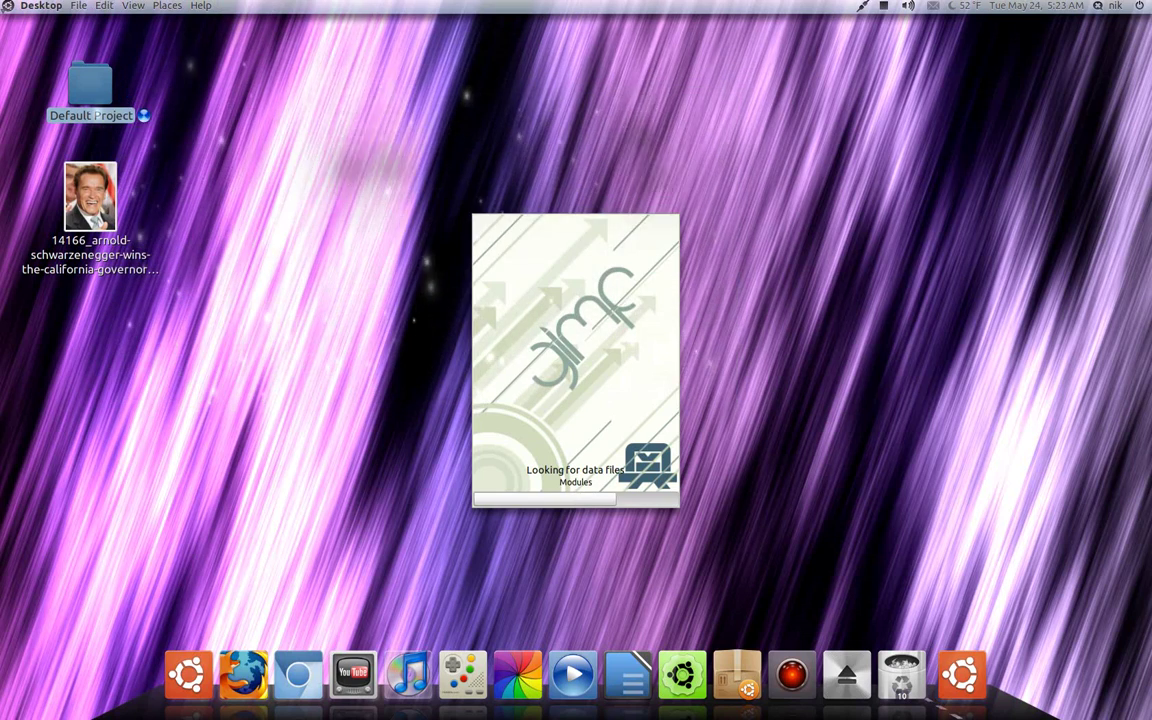
Add the portrait photo from the desktop to the cartoon image as a new layer, repositioning the windows for access.
mouse_move(75, 193)
left_mouse_down()
mouse_move(127, 262)
mouse_move(143, 237)
mouse_move(201, 306)
mouse_move(119, 241)
mouse_move(75, 172)
left_mouse_up()
left_click(206, 242)
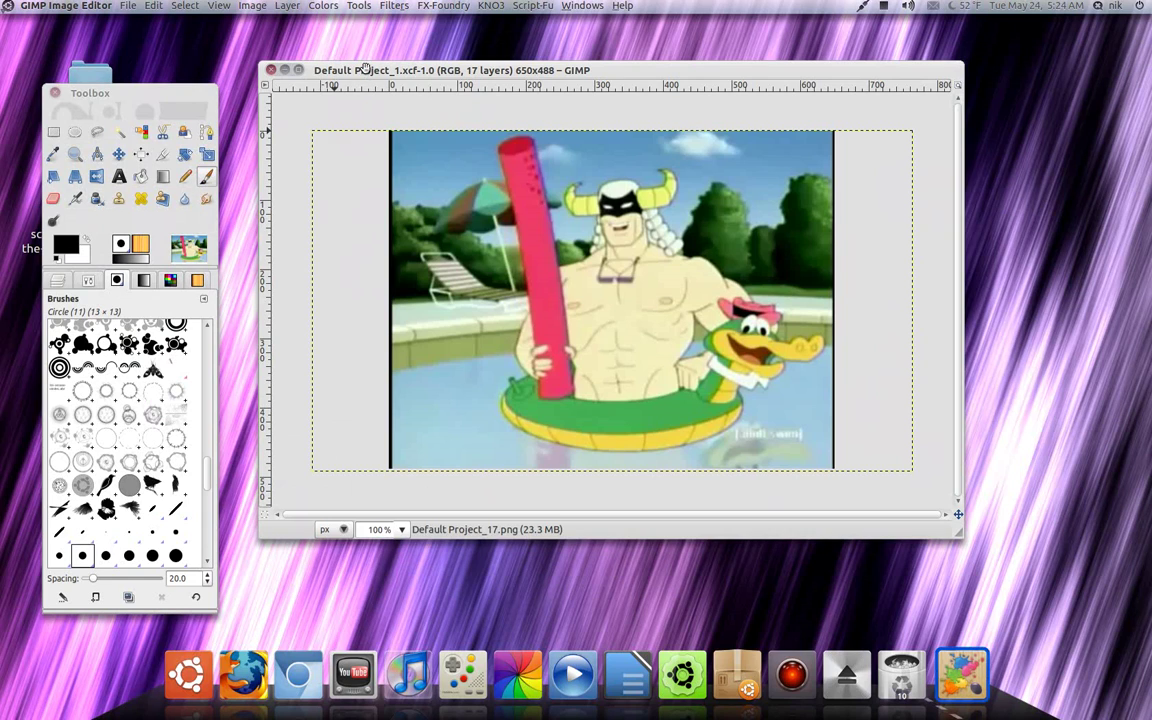
left_click_drag(365, 68, 384, 69)
left_click_drag(183, 86, 231, 59)
left_click(22, 403)
left_click_drag(22, 403, 630, 230)
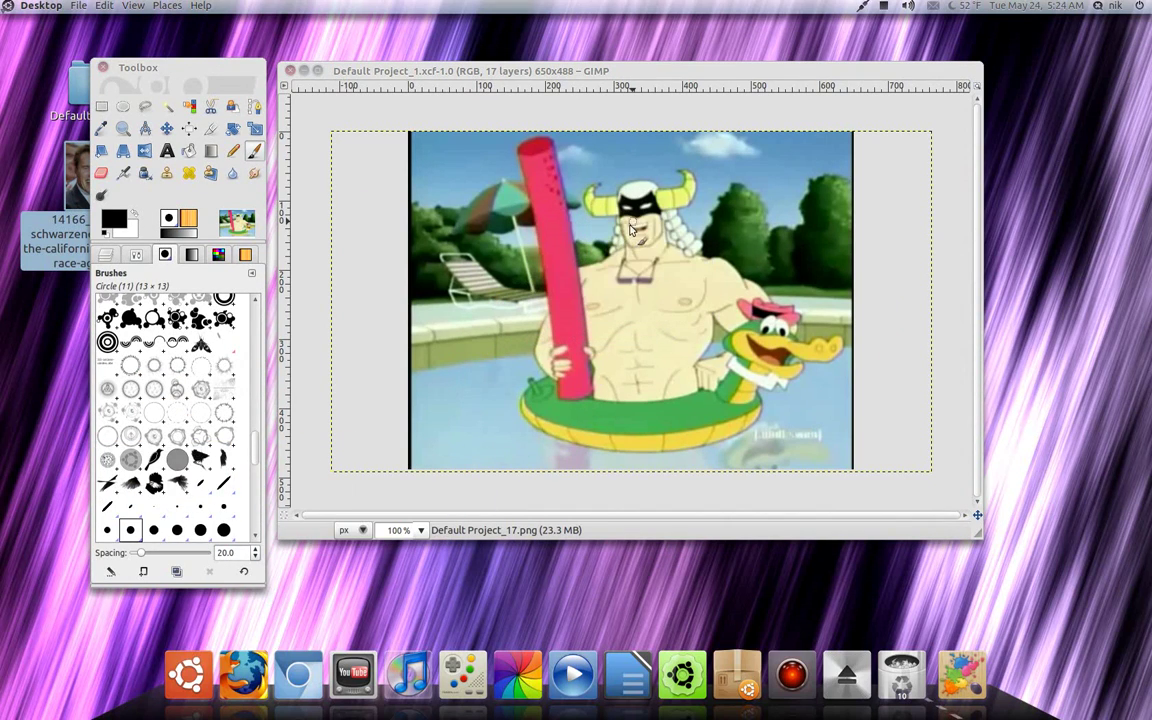
left_click_drag(159, 65, 141, 59)
left_click_drag(422, 78, 402, 106)
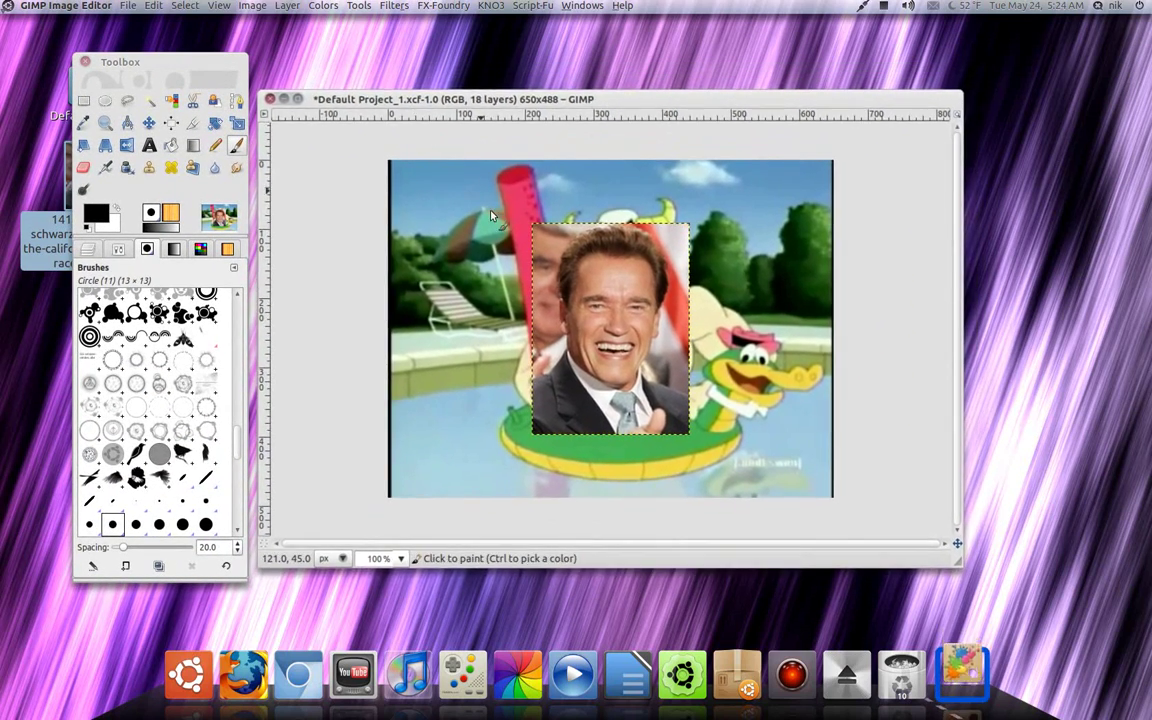
Show the layer list and flip the portrait photo layer horizontally.
left_click(89, 250)
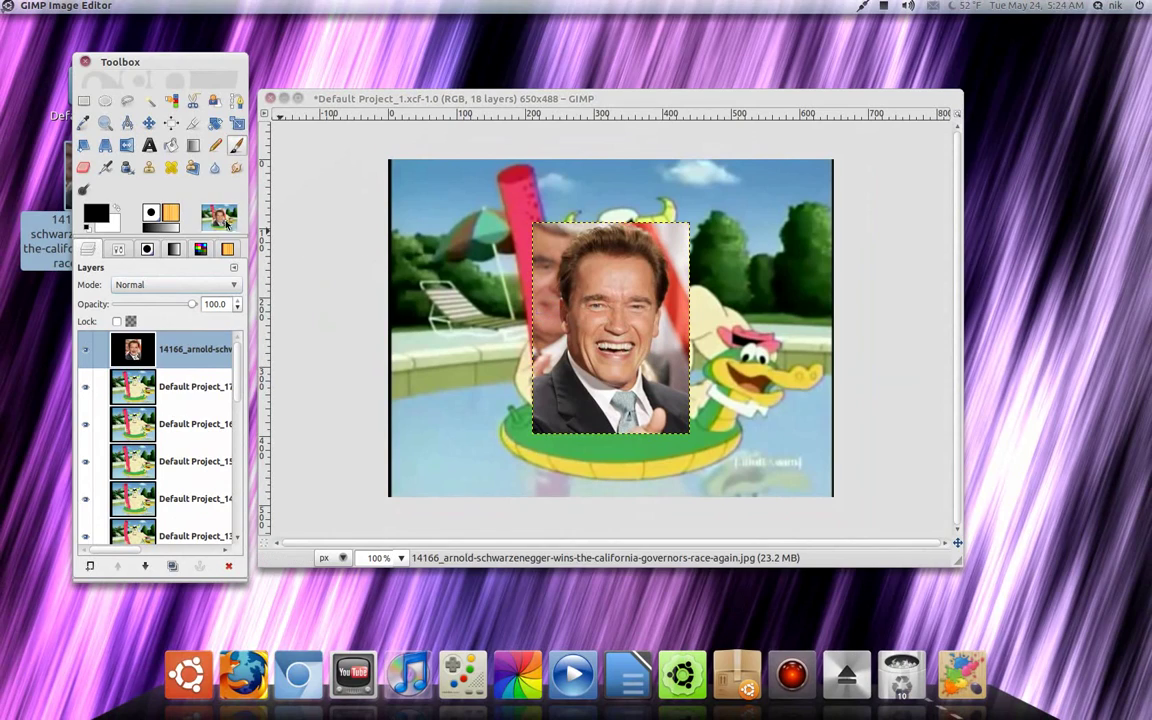
left_click(126, 146)
left_click(615, 350)
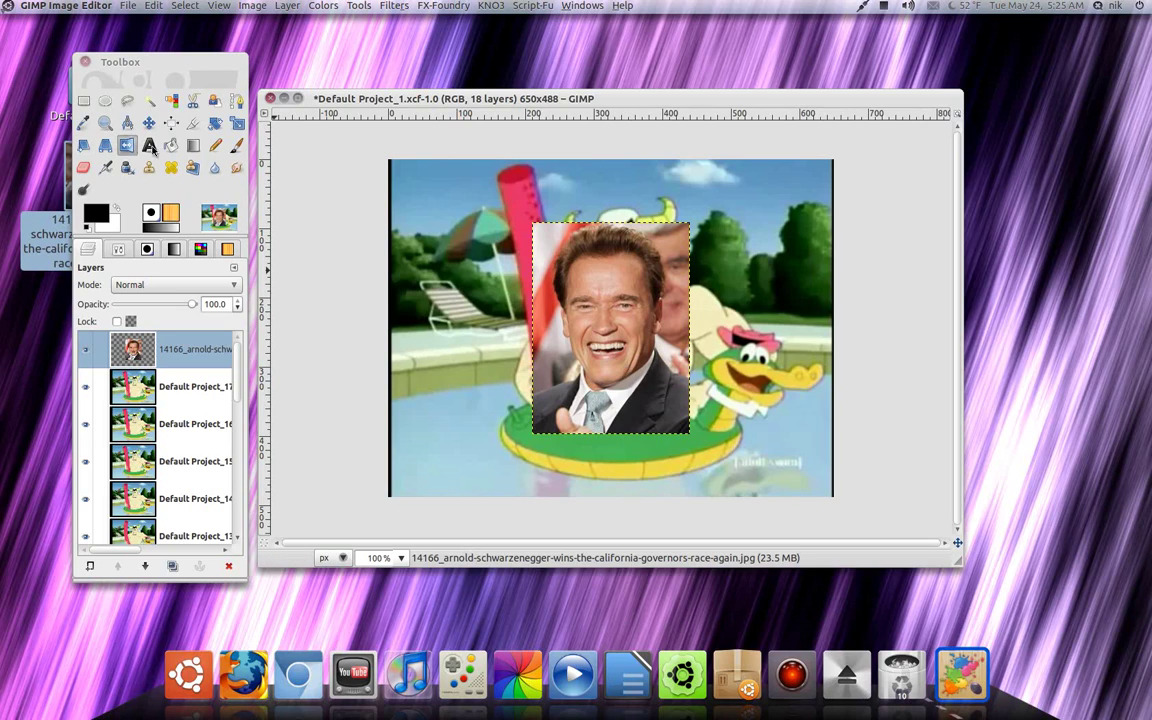
Trace the jawline with Scissors Select from the chin up to the ear on the right side of the face.
left_click(194, 103)
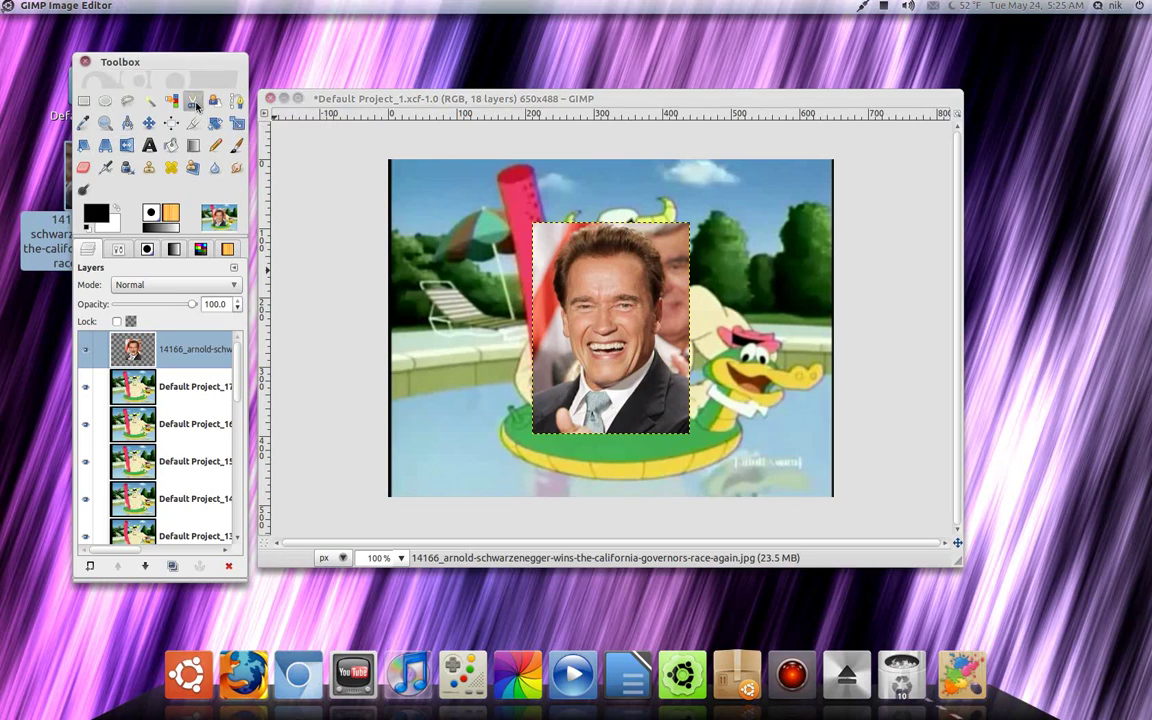
scroll(602, 350, "up", 4, "ctrl")
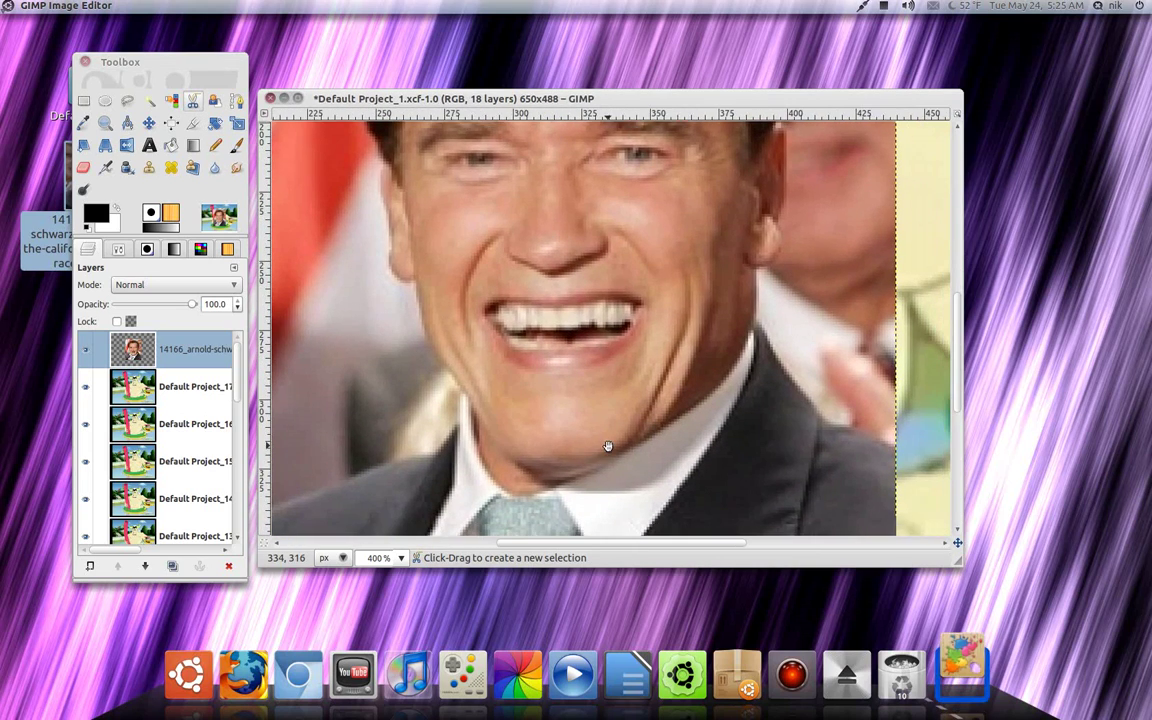
left_click(580, 477)
left_click(603, 470)
left_click(616, 462)
left_click(630, 455)
left_click(646, 444)
left_click(661, 439)
left_click(676, 429)
left_click(687, 418)
left_click(697, 405)
left_click(707, 396)
left_click(723, 374)
left_click(729, 366)
left_click(740, 355)
left_click(743, 310)
left_click(745, 291)
left_click(751, 280)
Continue the scissors outline up around the right-hand ear and along the side of the hair.
left_click_drag(723, 302, 662, 363)
scroll(661, 362, "up", 2)
scroll(661, 362, "right", 2)
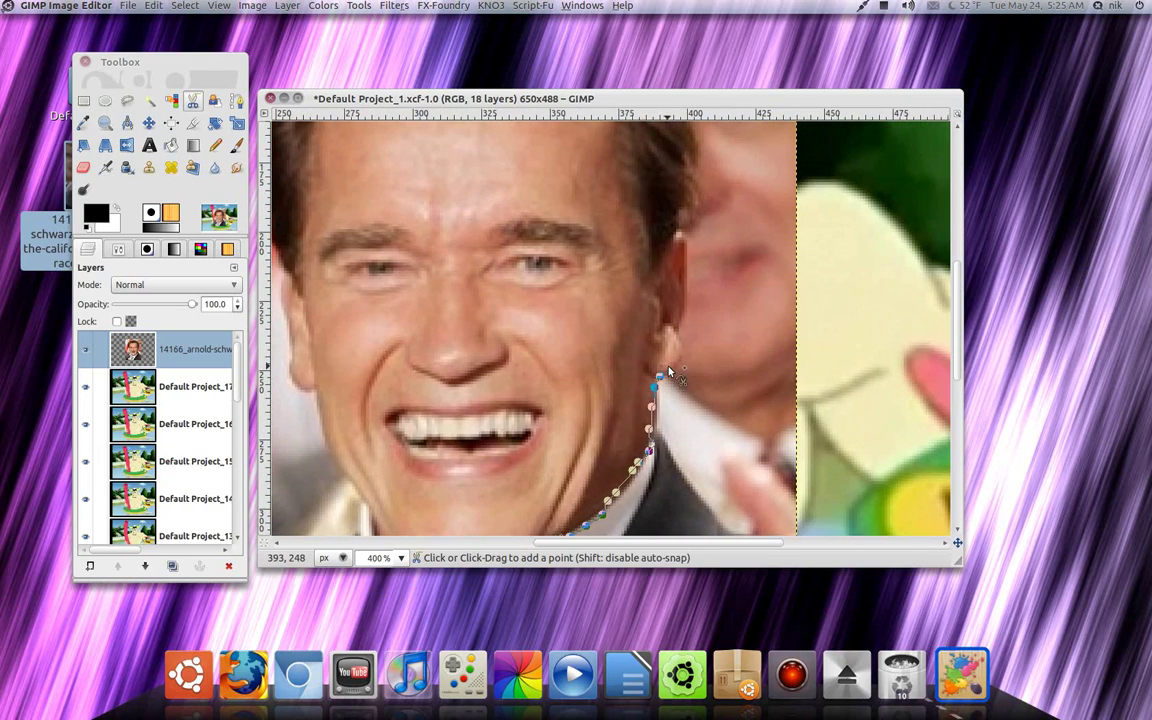
left_click(685, 323)
left_click(680, 228)
scroll(669, 372, "up", 6)
scroll(669, 372, "right", 2)
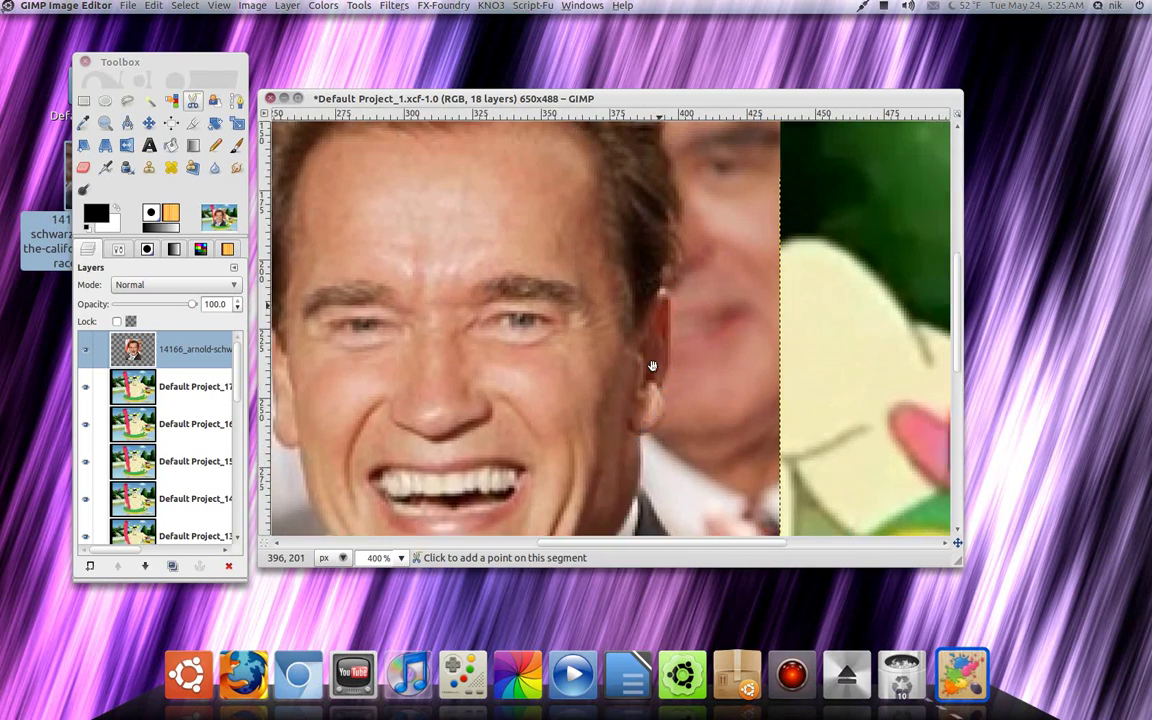
left_click(666, 365)
left_click(660, 327)
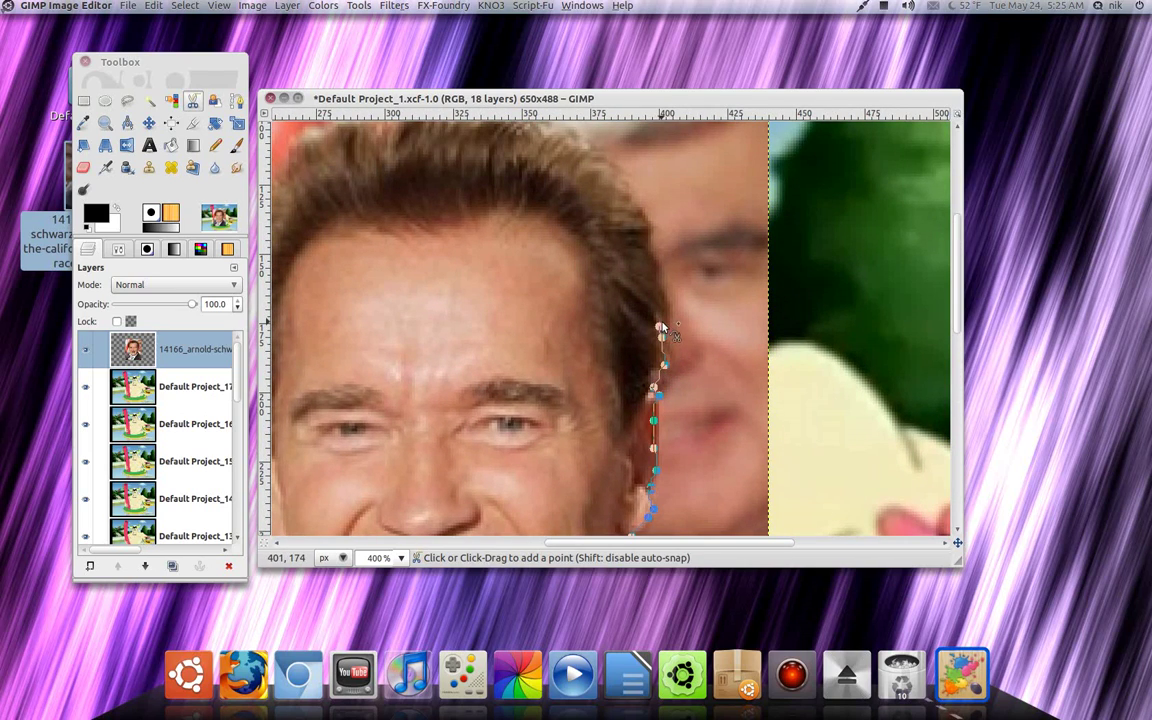
left_click(659, 288)
left_click(655, 268)
Extend the scissors outline over the top of the hair and down to the left side of the head.
left_click_drag(634, 254, 687, 409)
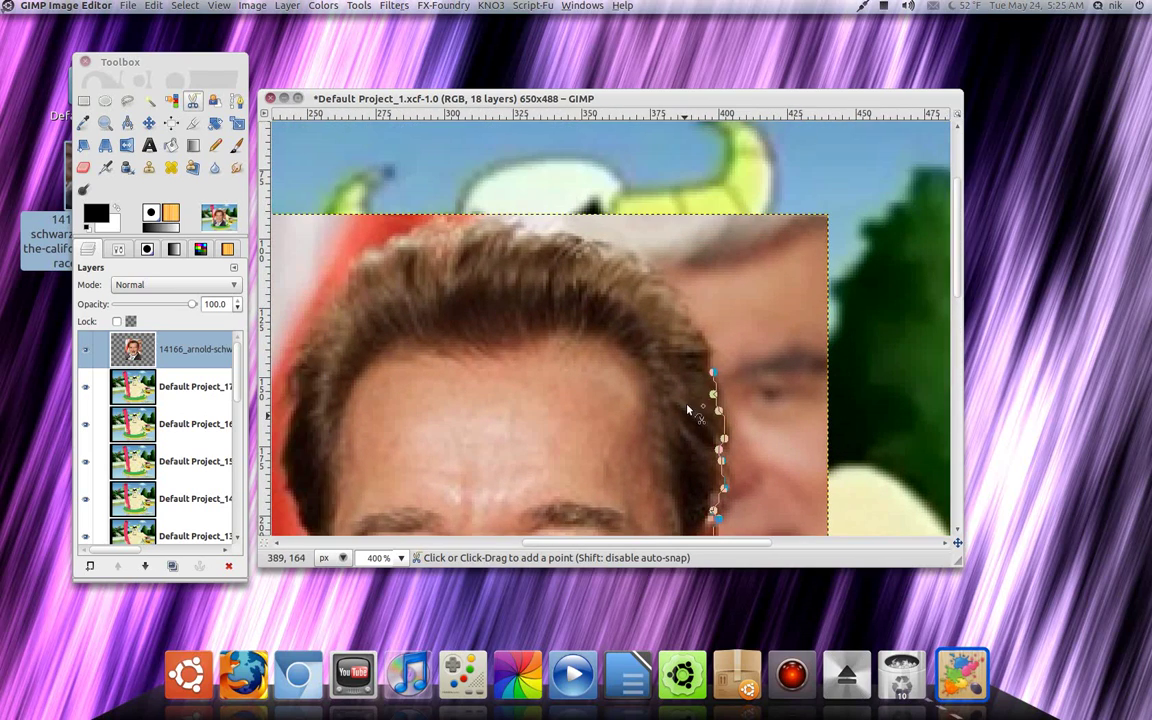
left_click(686, 300)
left_click(675, 287)
left_click(660, 277)
left_click(633, 261)
left_click(602, 253)
left_click(570, 236)
scroll(570, 240, "up", 3)
scroll(570, 240, "left", 1)
left_click(582, 298)
left_click(566, 297)
left_click(530, 291)
left_click(516, 293)
left_click(472, 299)
left_click(448, 310)
left_click(428, 316)
left_click(396, 377)
left_click(380, 383)
left_click(364, 404)
left_click(359, 420)
left_click(339, 437)
left_click(339, 453)
left_click(342, 470)
Trace the left side of the hair and the left-hand ear down to the earlobe.
left_click_drag(350, 473, 405, 207)
left_click(398, 214)
left_click(394, 231)
left_click(388, 250)
left_click(388, 264)
left_click(390, 278)
left_click(400, 292)
left_click(404, 314)
left_click(409, 322)
left_click(417, 341)
left_click(424, 363)
left_click(419, 376)
left_click(423, 391)
left_click(427, 416)
left_click(428, 455)
left_click(445, 480)
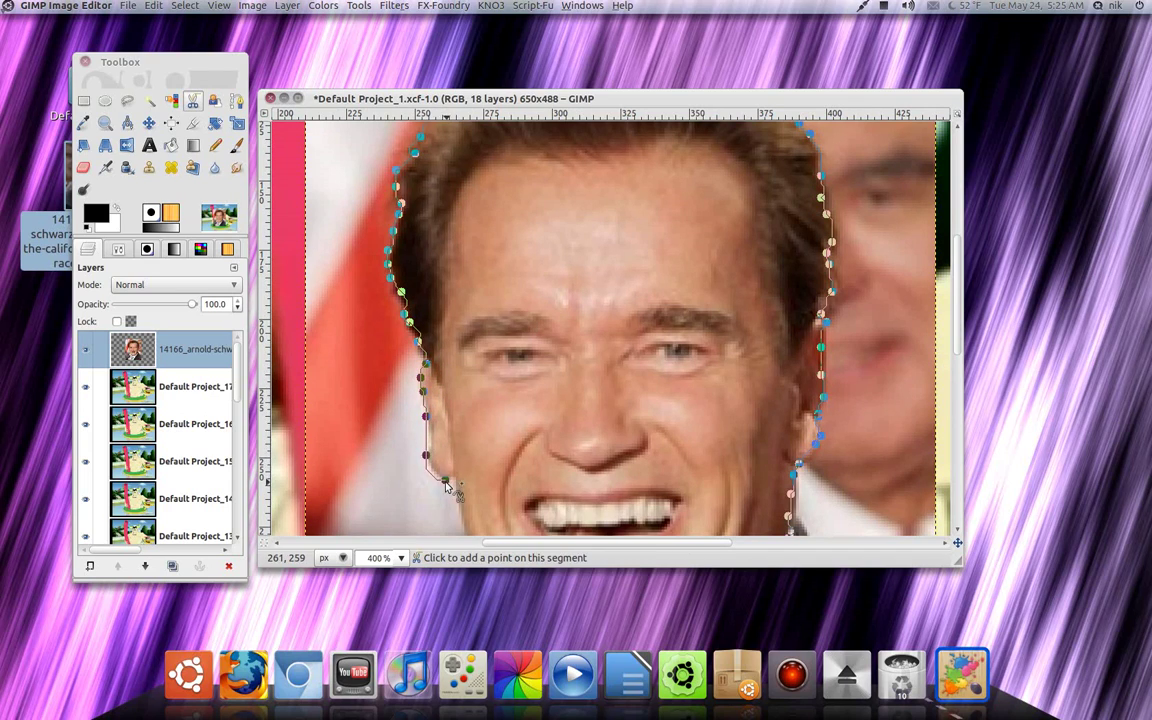
Trace the left jawline back to the chin, close the scissors outline and convert it to a selection.
left_click_drag(448, 484, 355, 232)
left_click(365, 258)
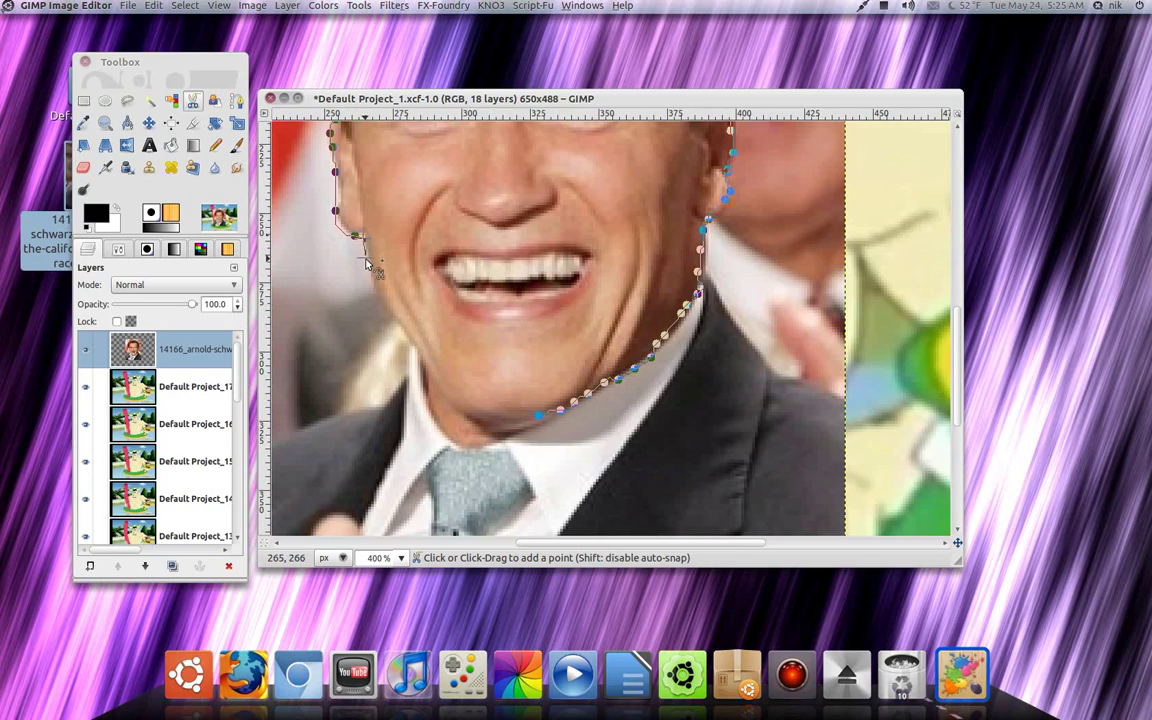
left_click(396, 323)
left_click(407, 335)
left_click(418, 349)
left_click(426, 360)
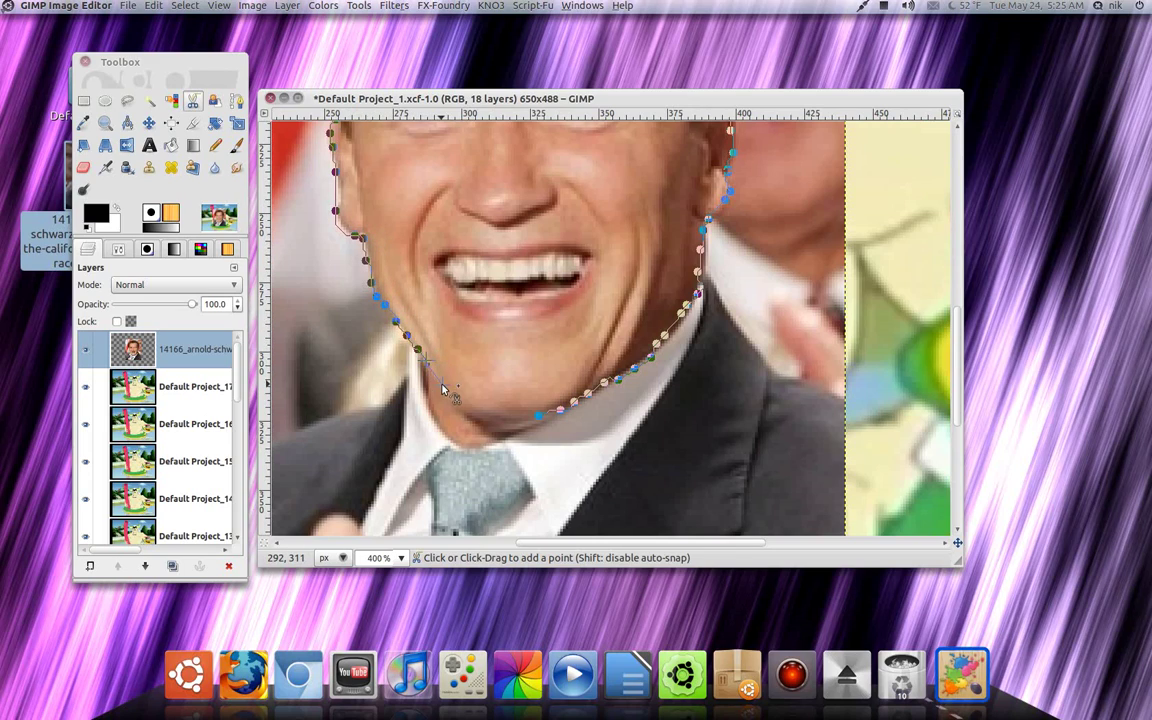
left_click(475, 419)
left_click(505, 430)
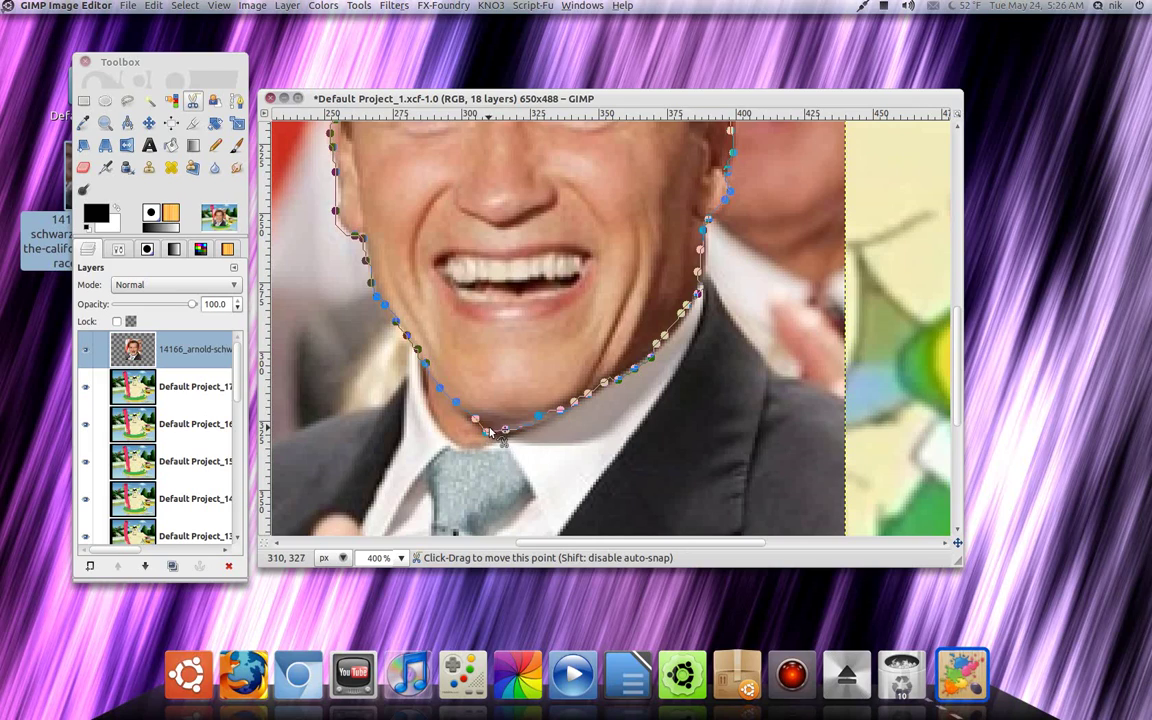
key("Return")
scroll(515, 350, "up", 5)
left_click(522, 350)
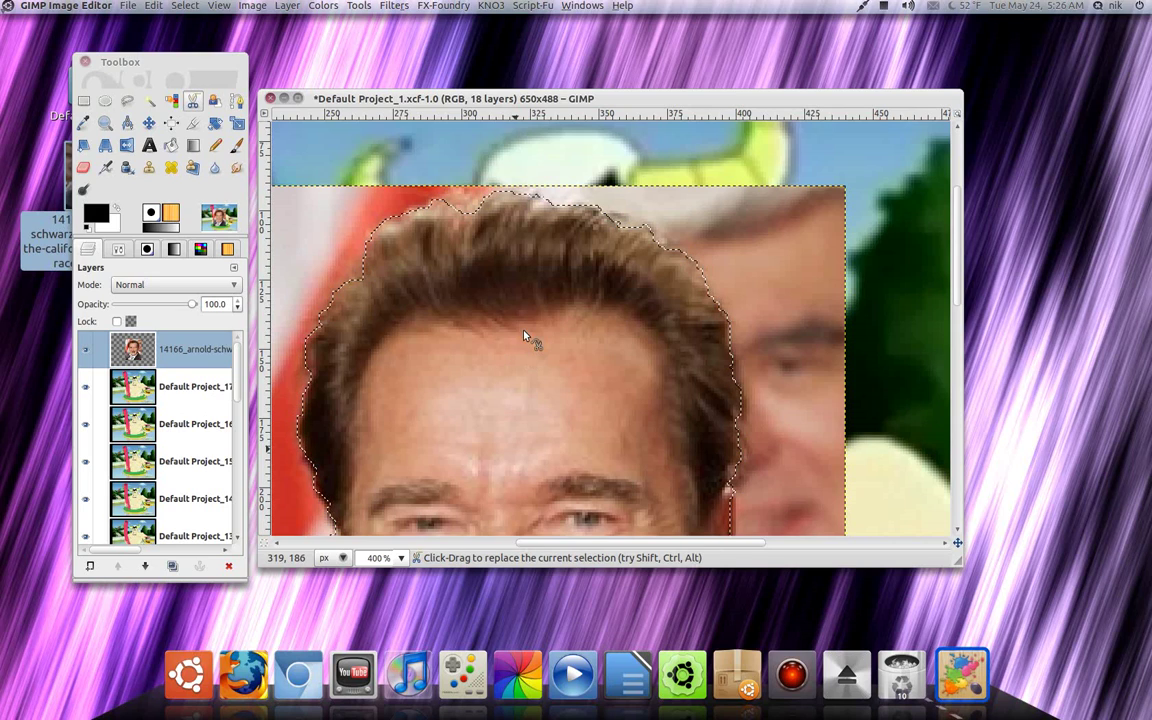
Inspect the face selection and enable feathered edges in the Scissors Select options.
scroll(525, 332, "down", 5)
scroll(540, 232, "up", 5)
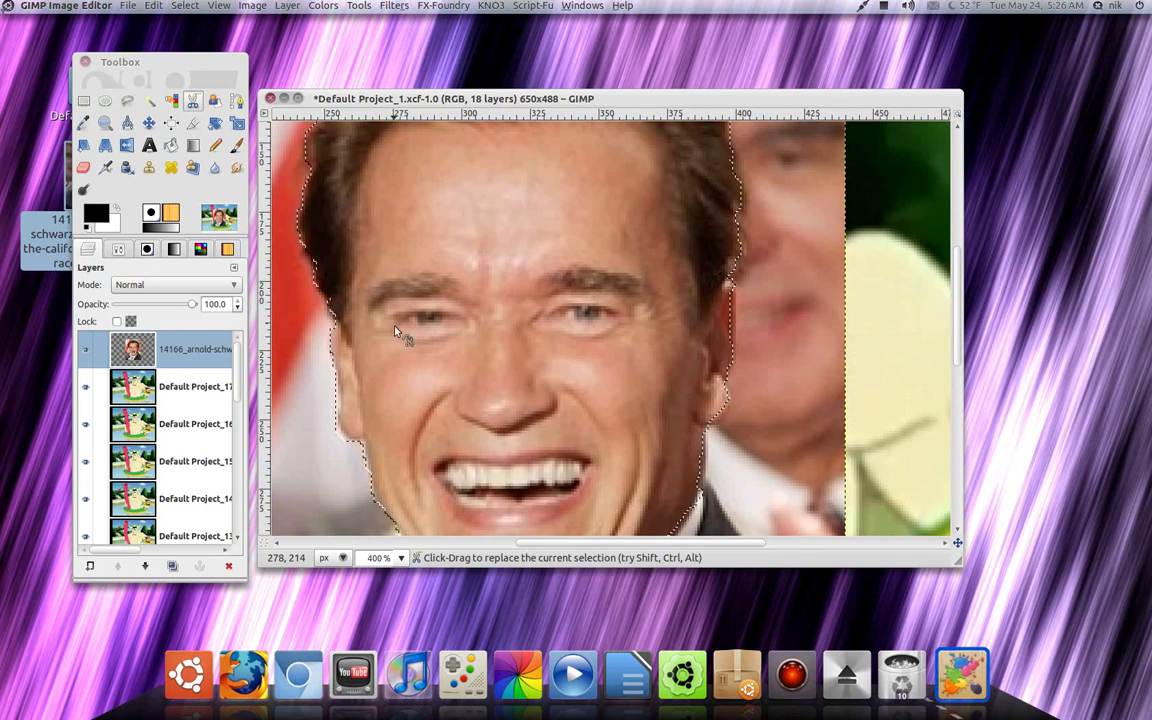
left_click(114, 249)
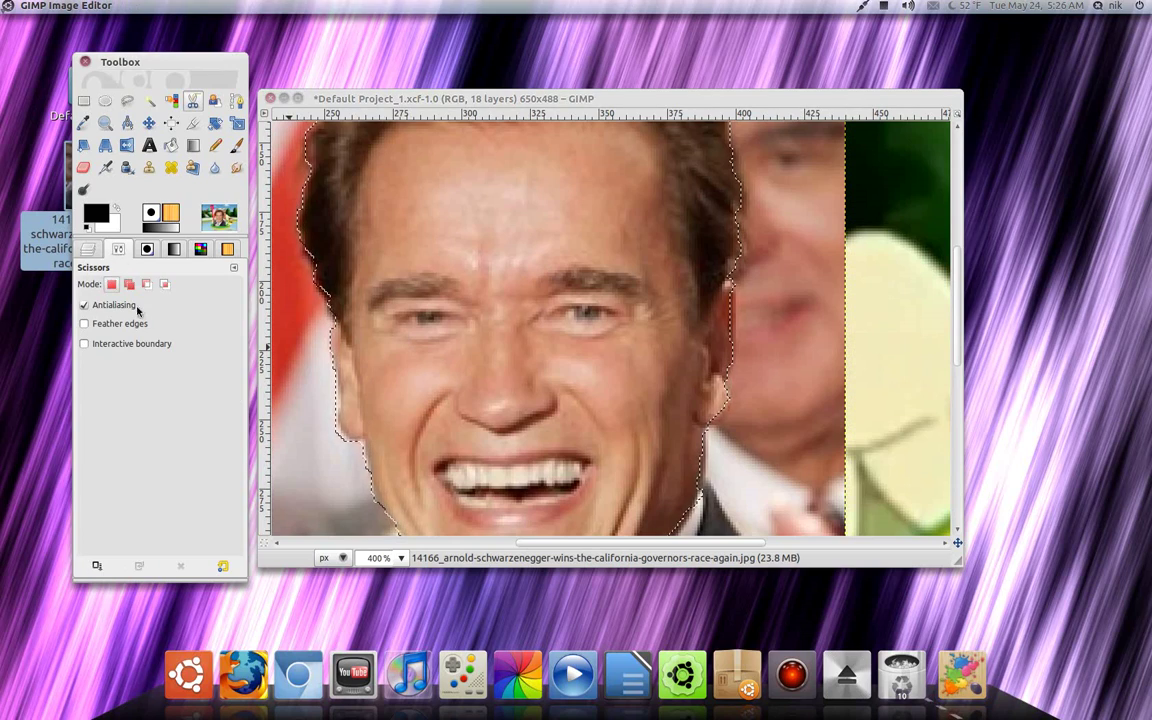
left_click(86, 324)
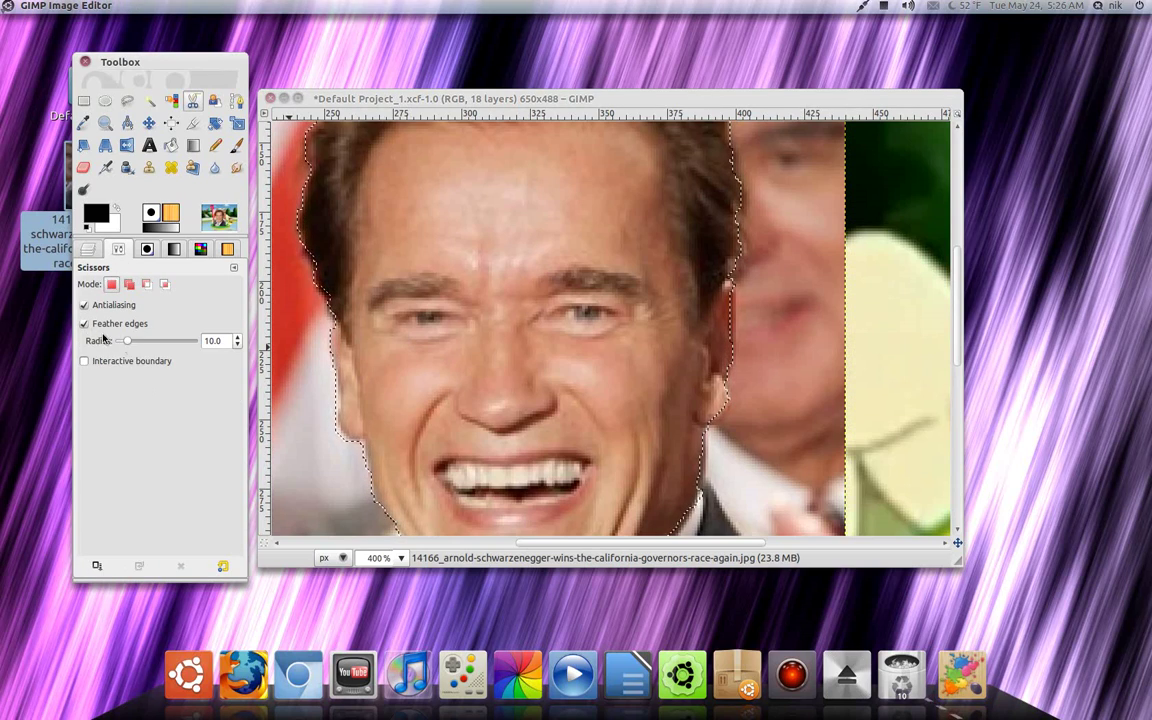
left_click(88, 249)
scroll(424, 338, "up", 3)
scroll(424, 338, "down", 5)
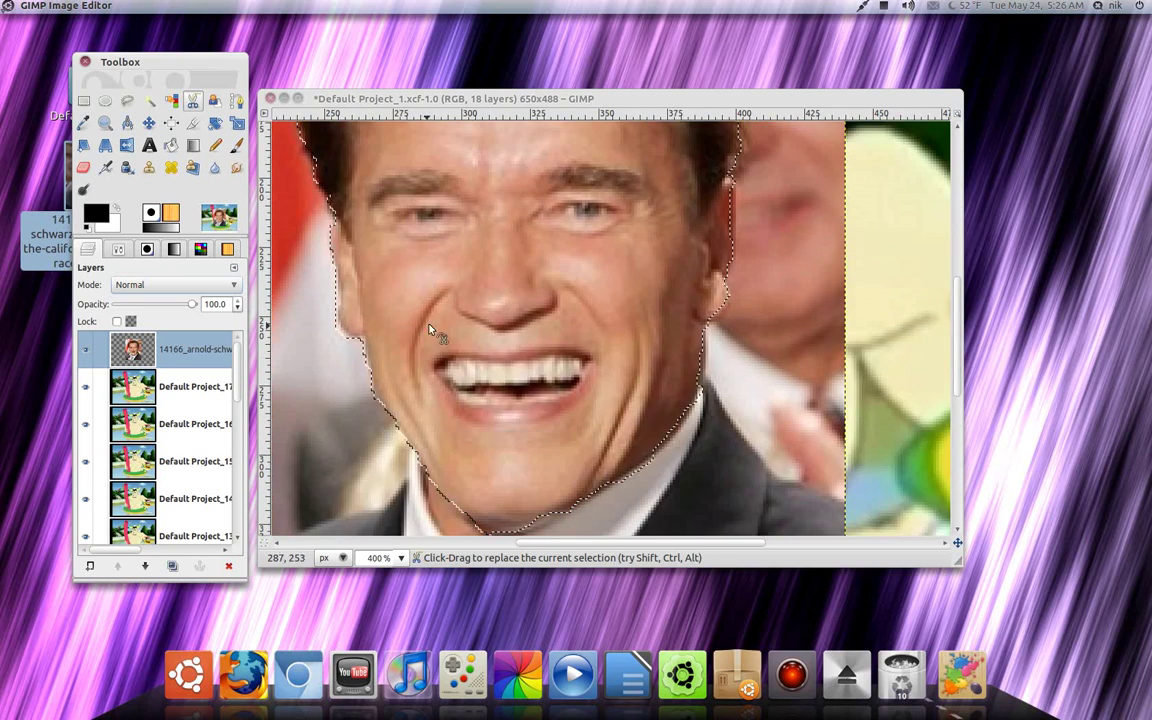
Cut the selected face out of the portrait layer to the clipboard.
right_click(471, 257)
mouse_move(500, 286)
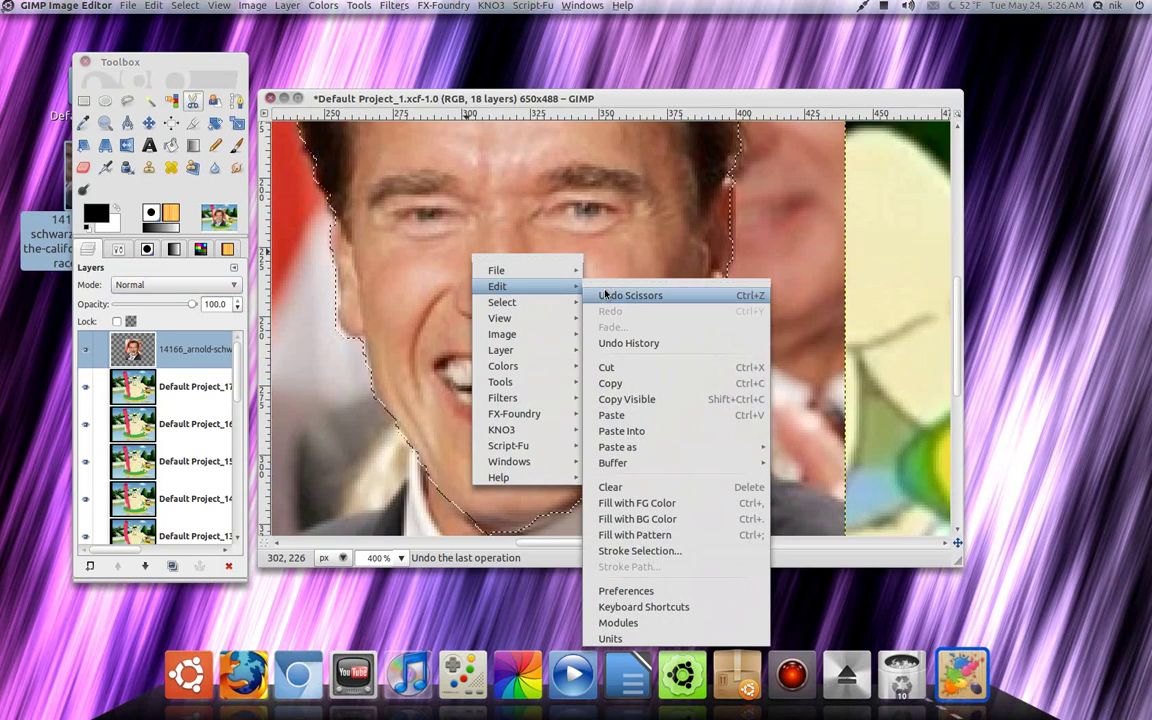
left_click(637, 372)
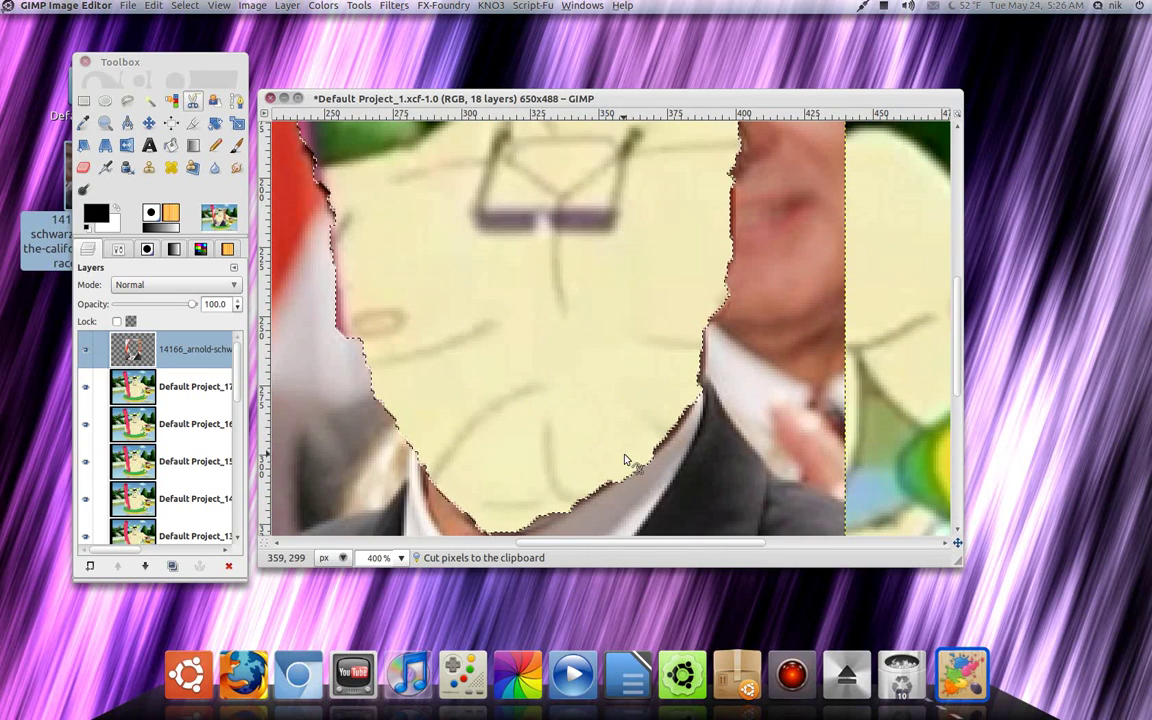
Delete the leftover portrait layer and clear the face-shaped selection.
scroll(623, 442, "down", 2)
scroll(625, 442, "down", 3, "ctrl")
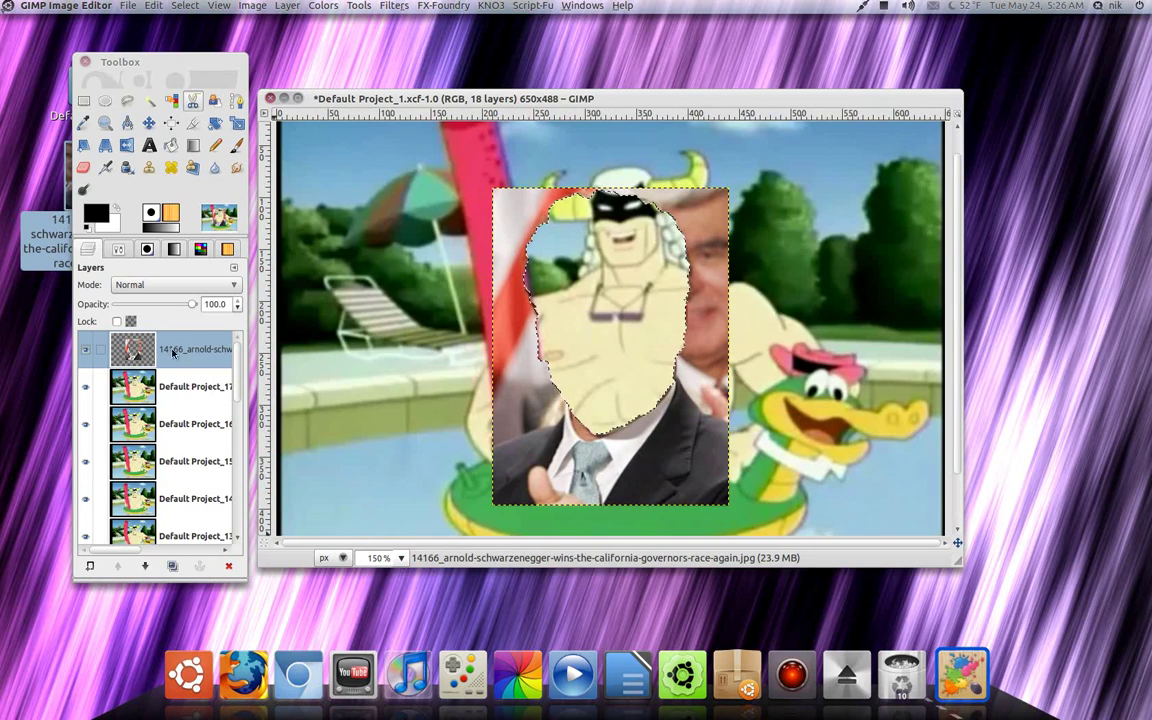
left_click(229, 567)
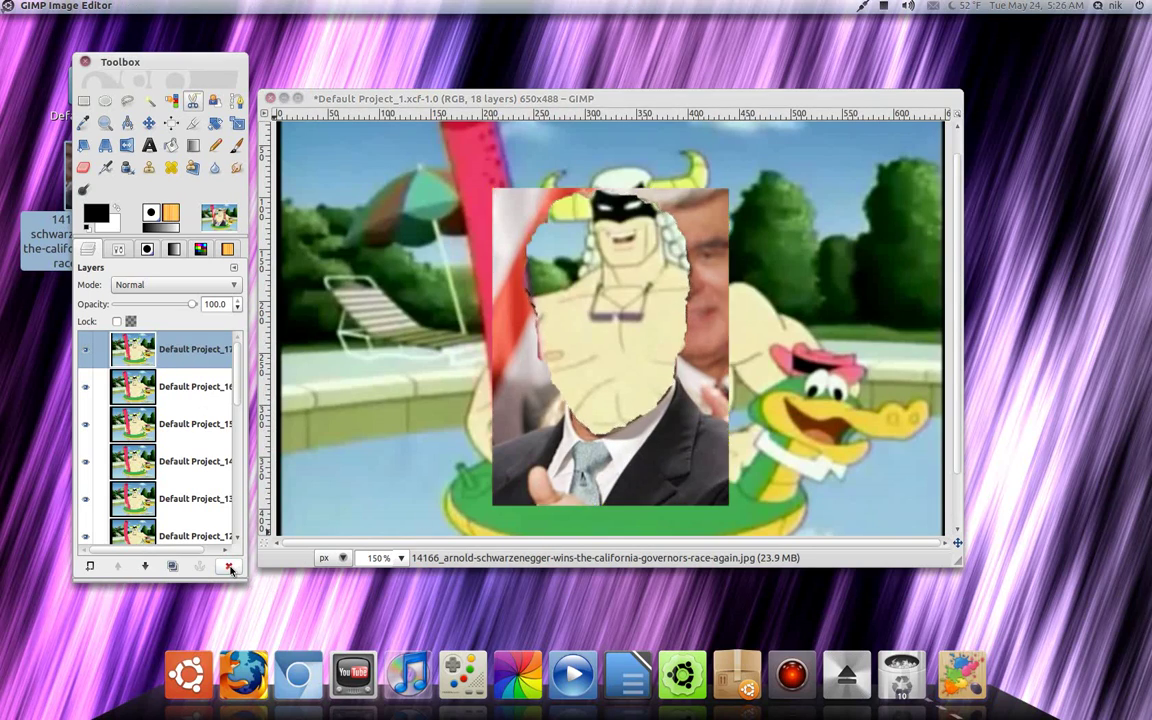
left_click(360, 96)
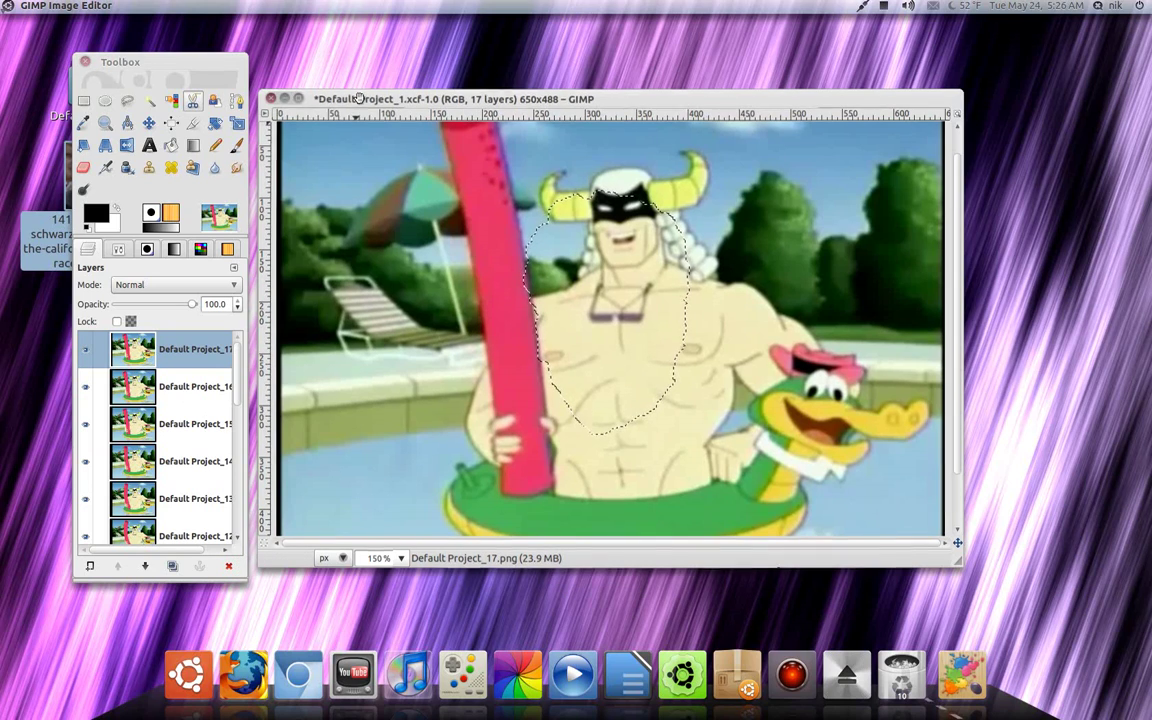
left_click(180, 5)
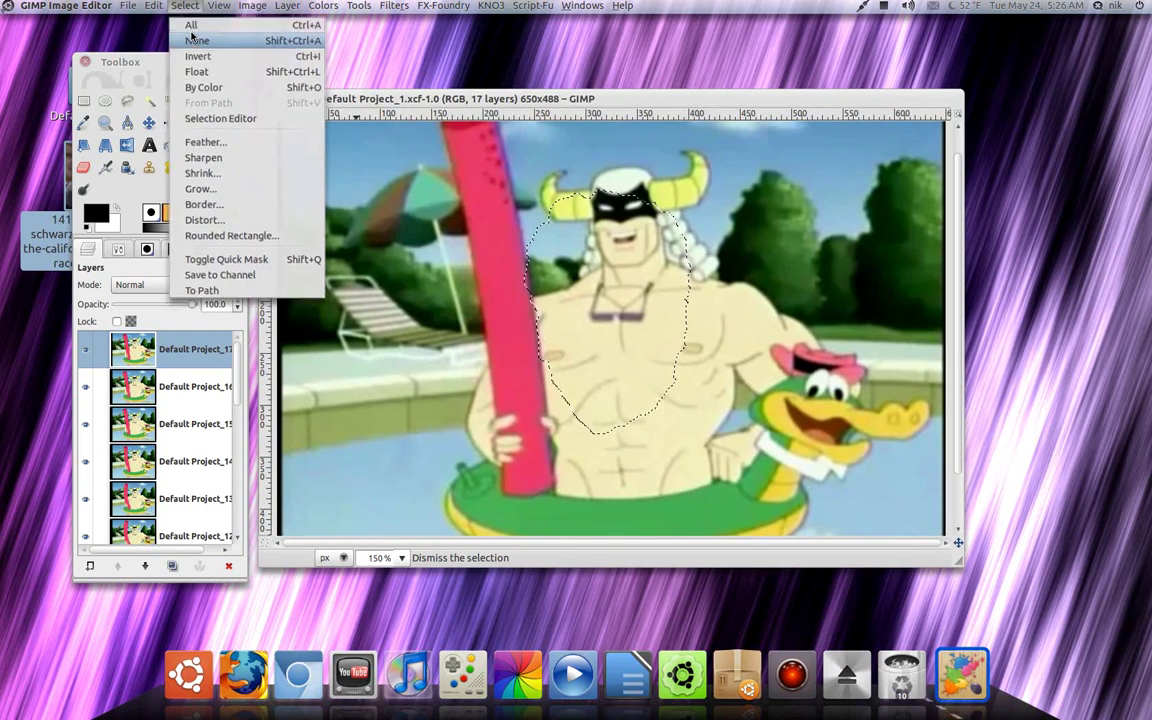
left_click(195, 38)
Paste the cut-out face as a new brush named ar, keeping the mybrush file name and 25.0 spacing.
right_click(492, 228)
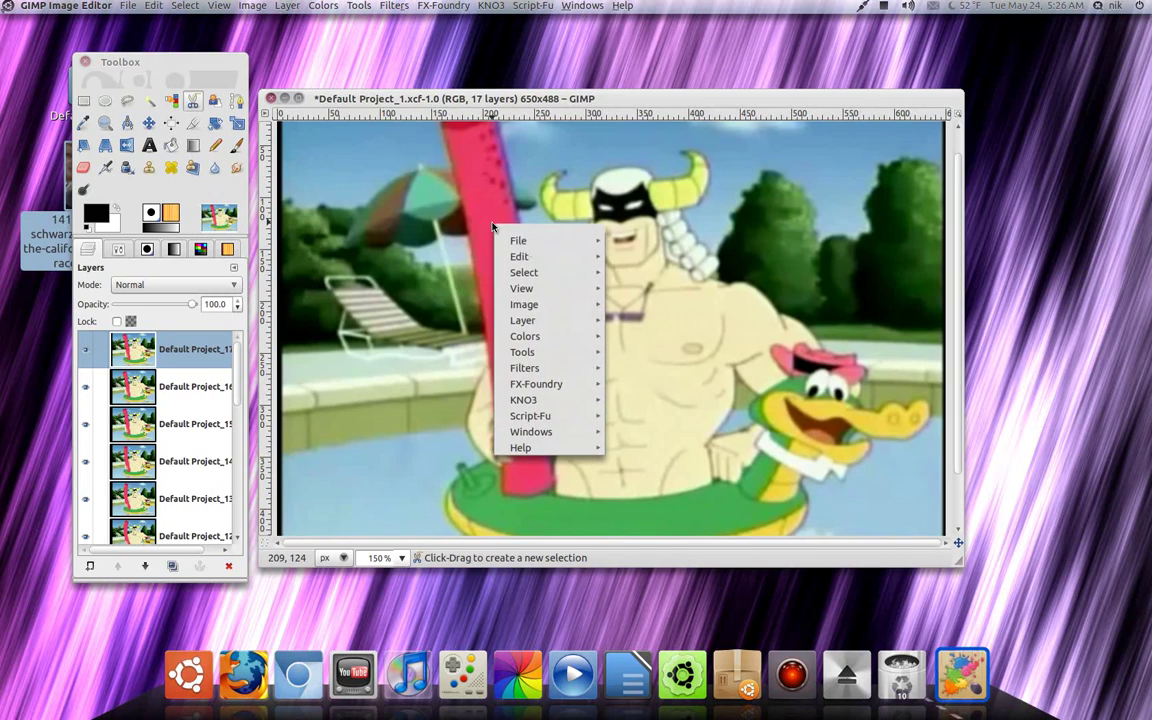
mouse_move(522, 256)
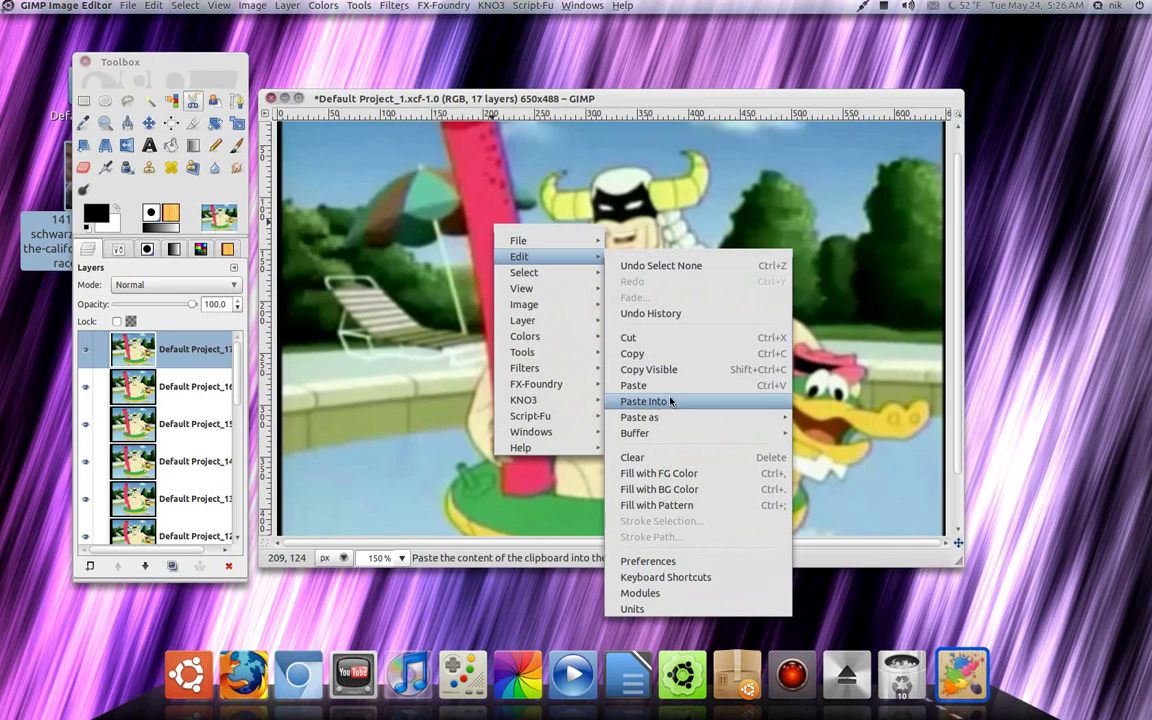
mouse_move(700, 417)
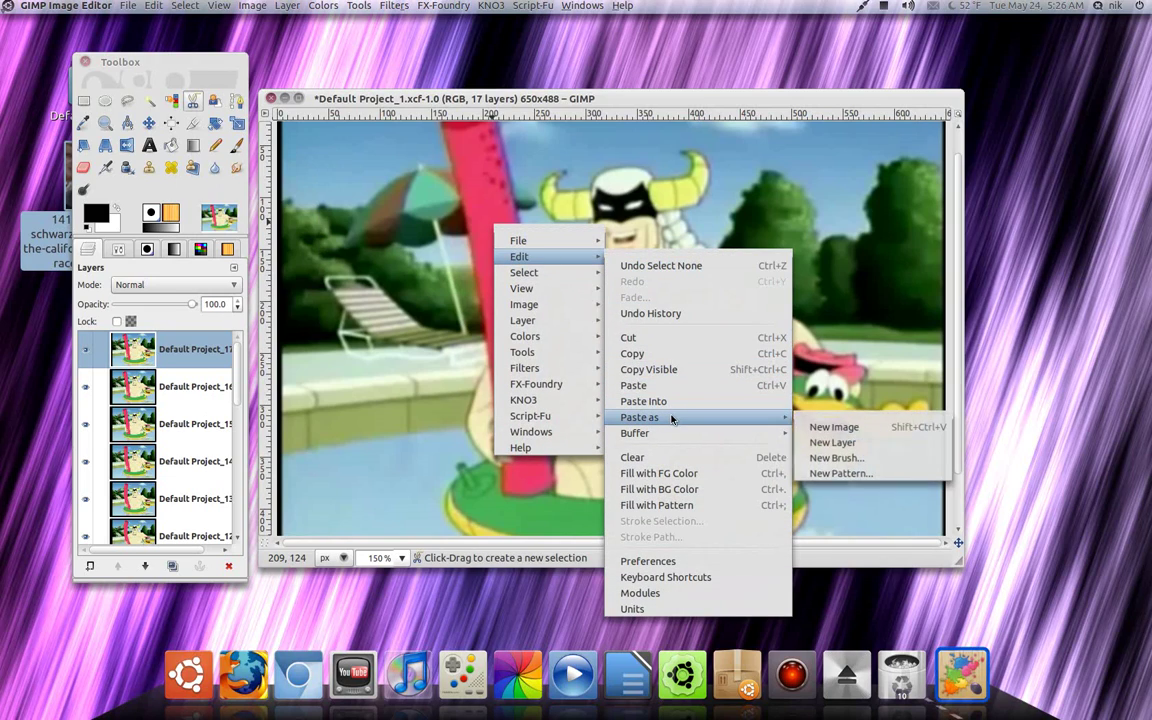
left_click(858, 460)
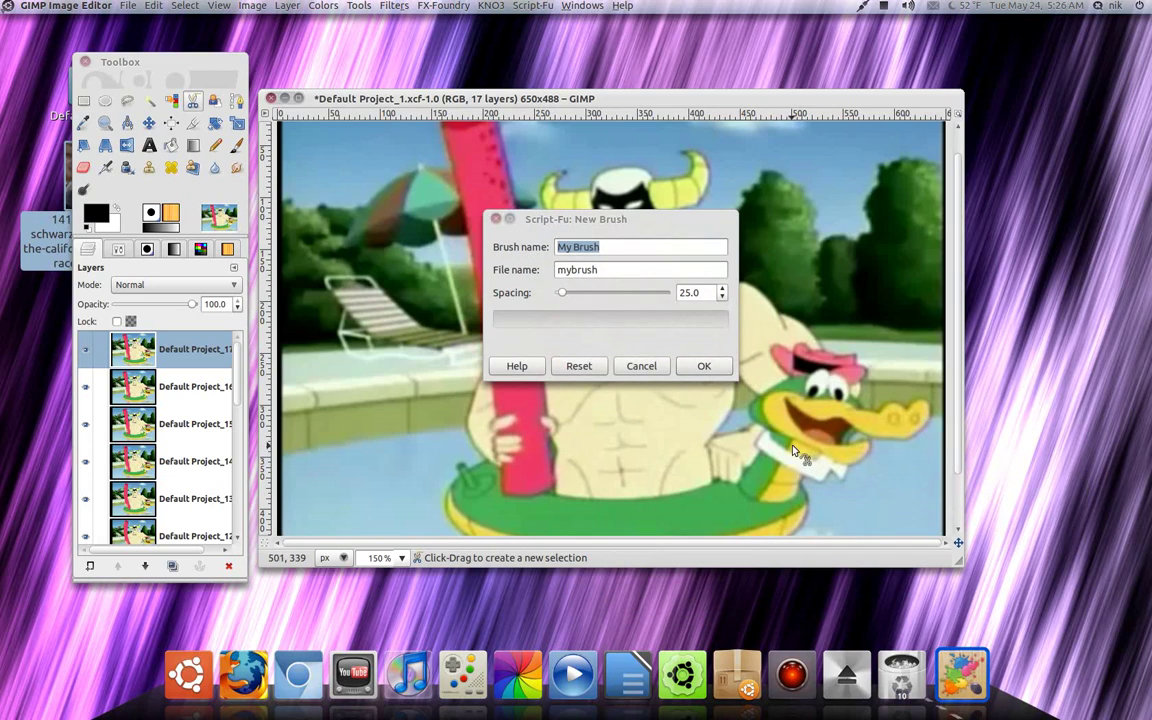
left_click(620, 252)
key("BackSpace")
key("BackSpace")
key("BackSpace")
key("BackSpace")
key("BackSpace")
key("BackSpace")
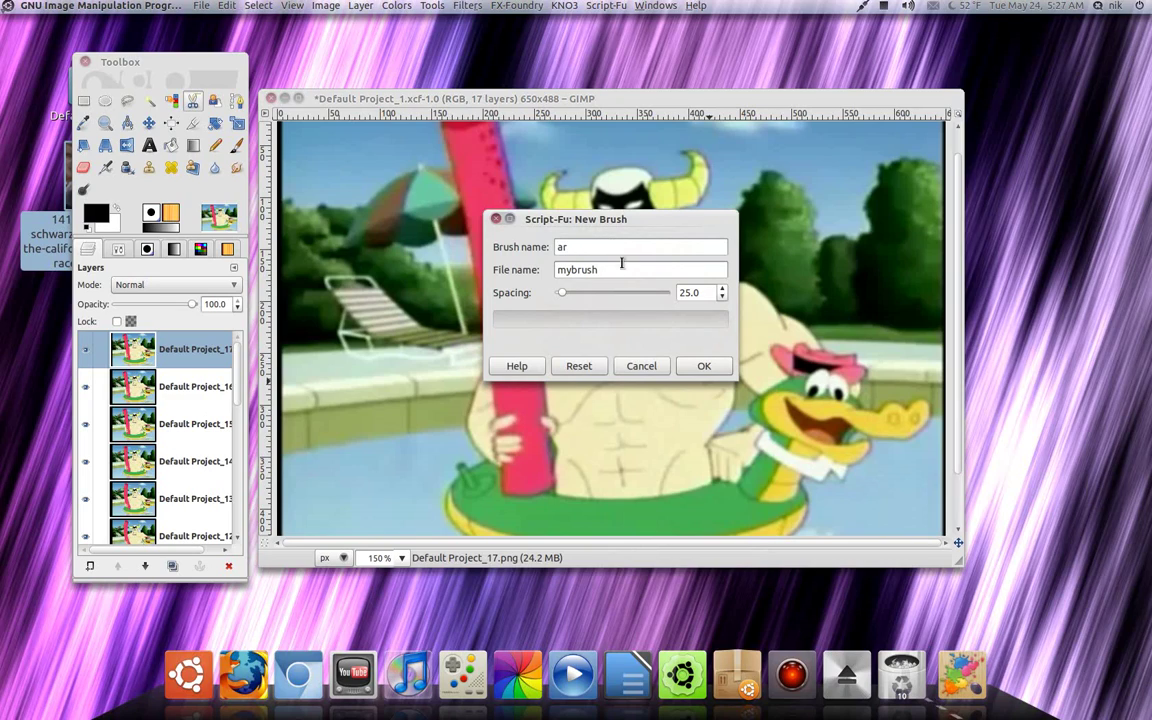
left_click(705, 367)
left_click(705, 367)
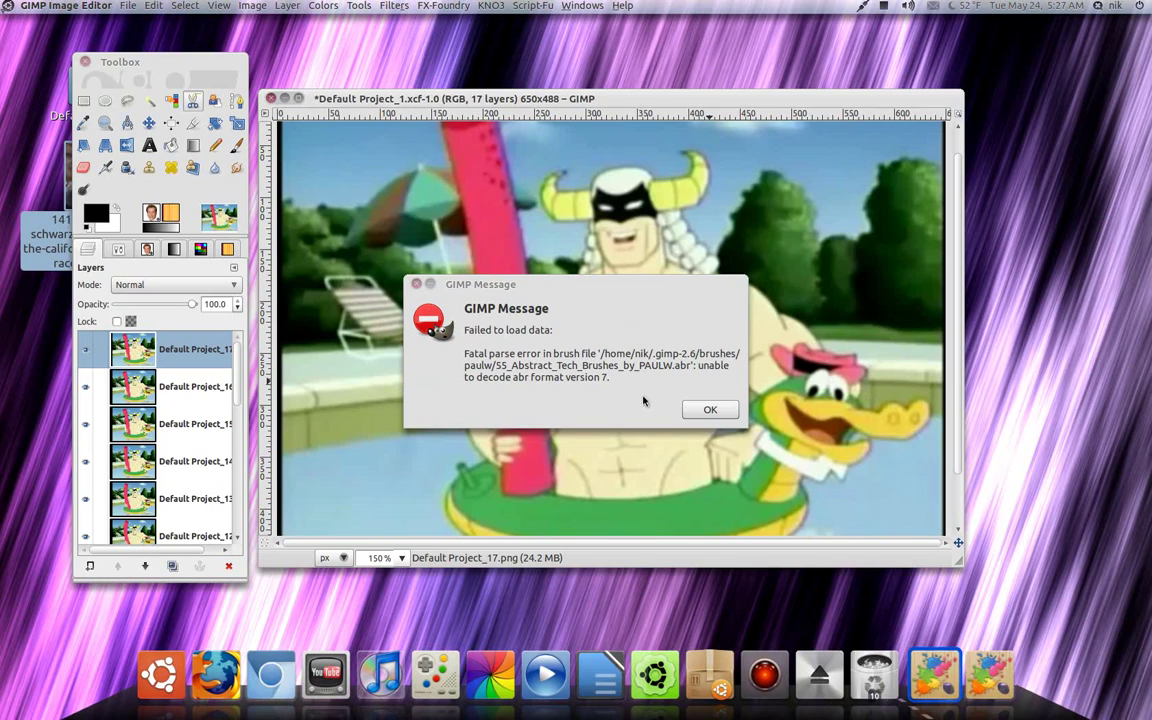
left_click(709, 409)
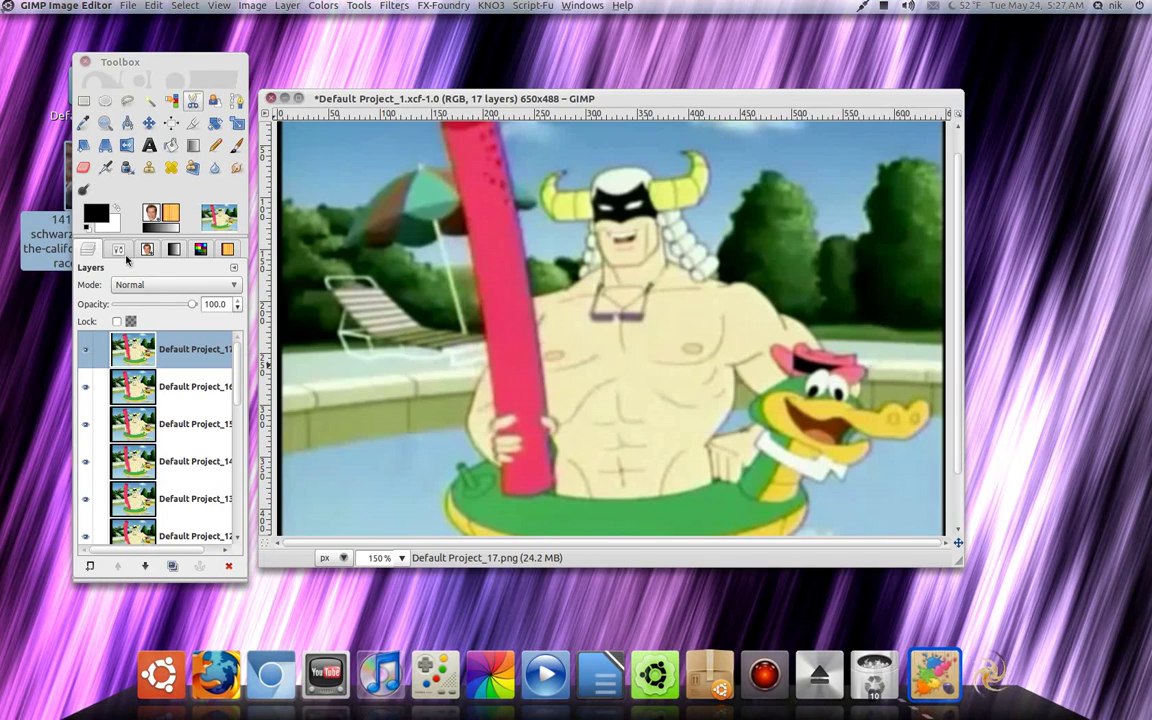
Activate the Paintbrush tool, check that the ar face brush is chosen, and return to the layer list.
left_click(238, 144)
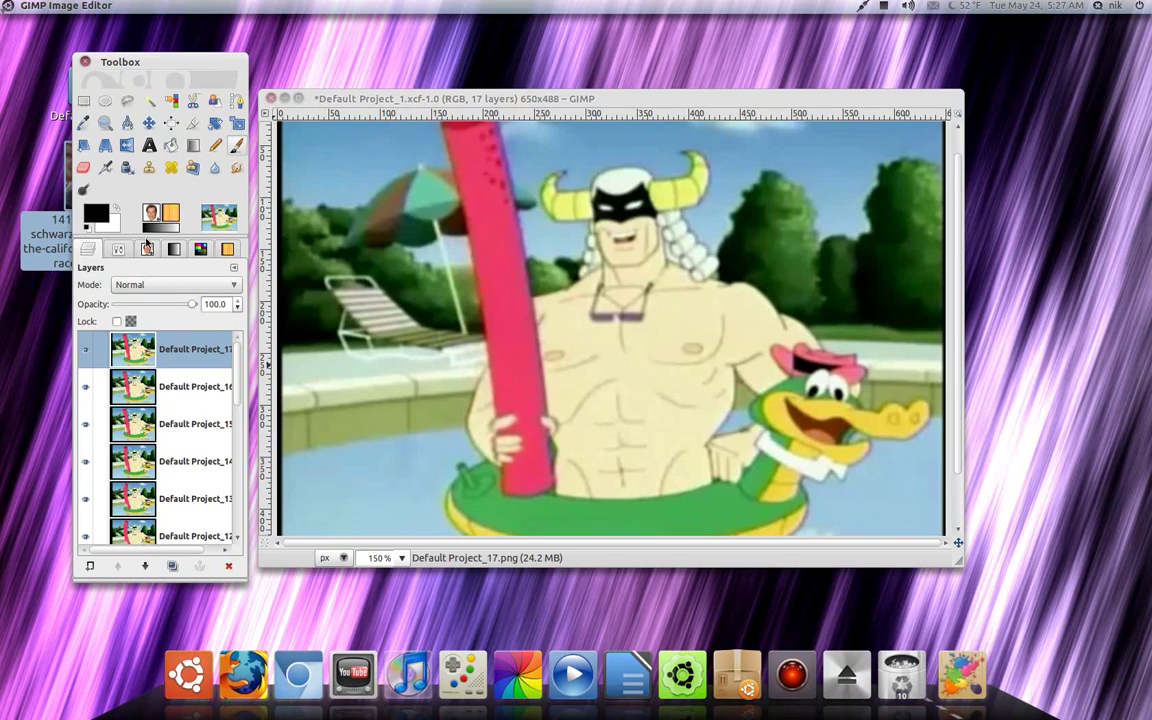
left_click(147, 249)
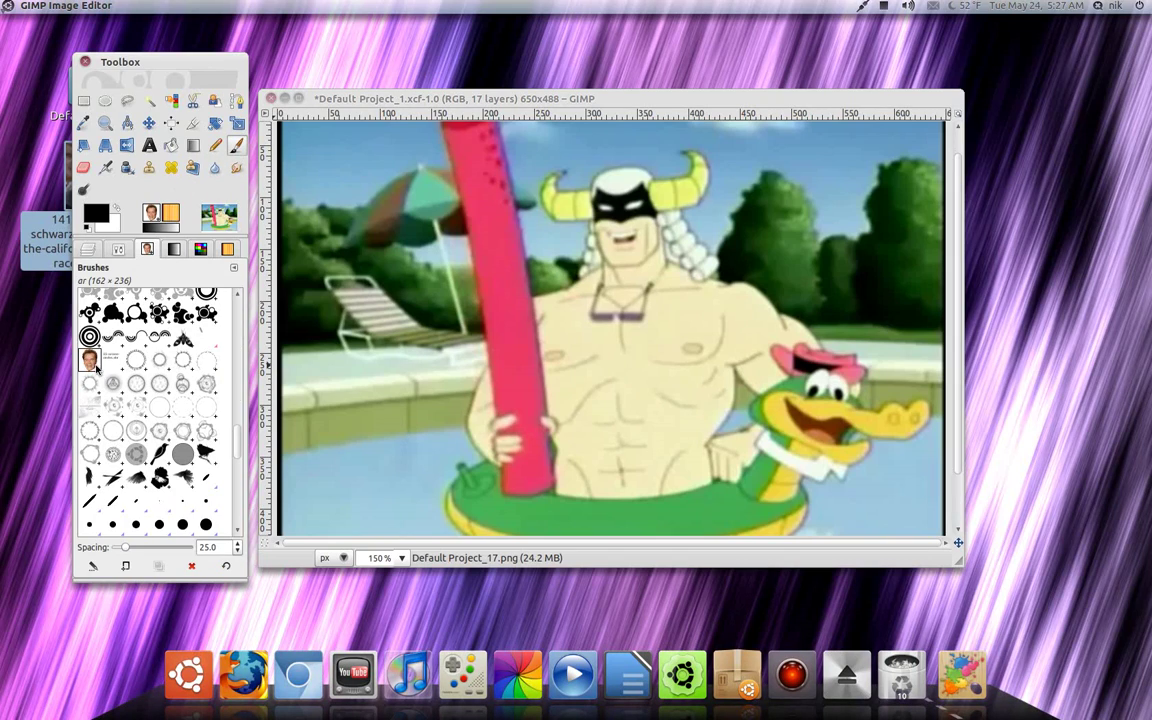
left_click(88, 249)
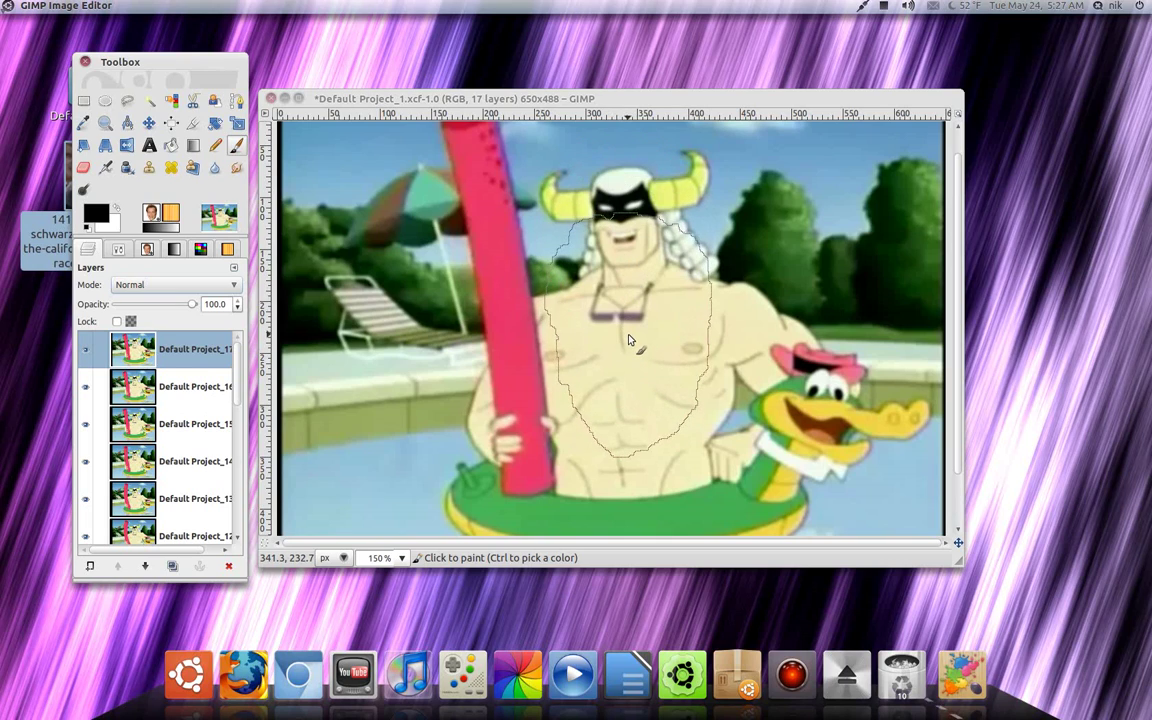
Scale the face brush down to the cartoon head's size and stamp it over the head on layer Default Project_17.
scroll(620, 342, "down", 2)
scroll(620, 342, "up", 1)
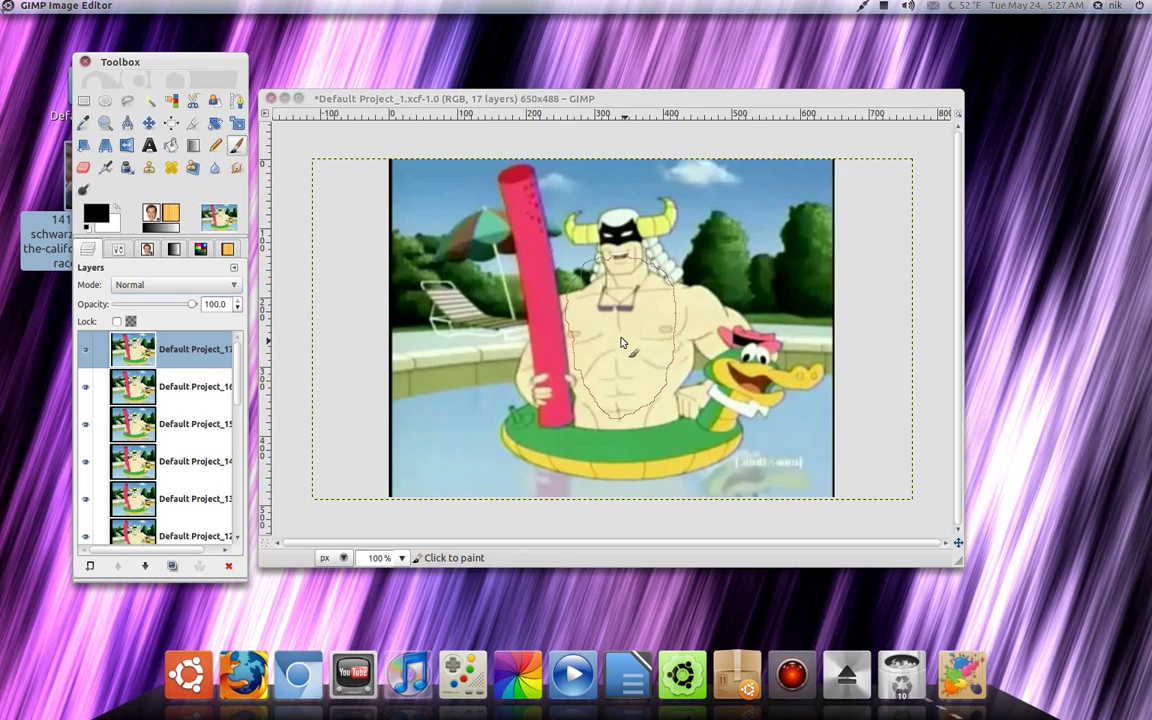
left_click_drag(621, 343, 595, 370)
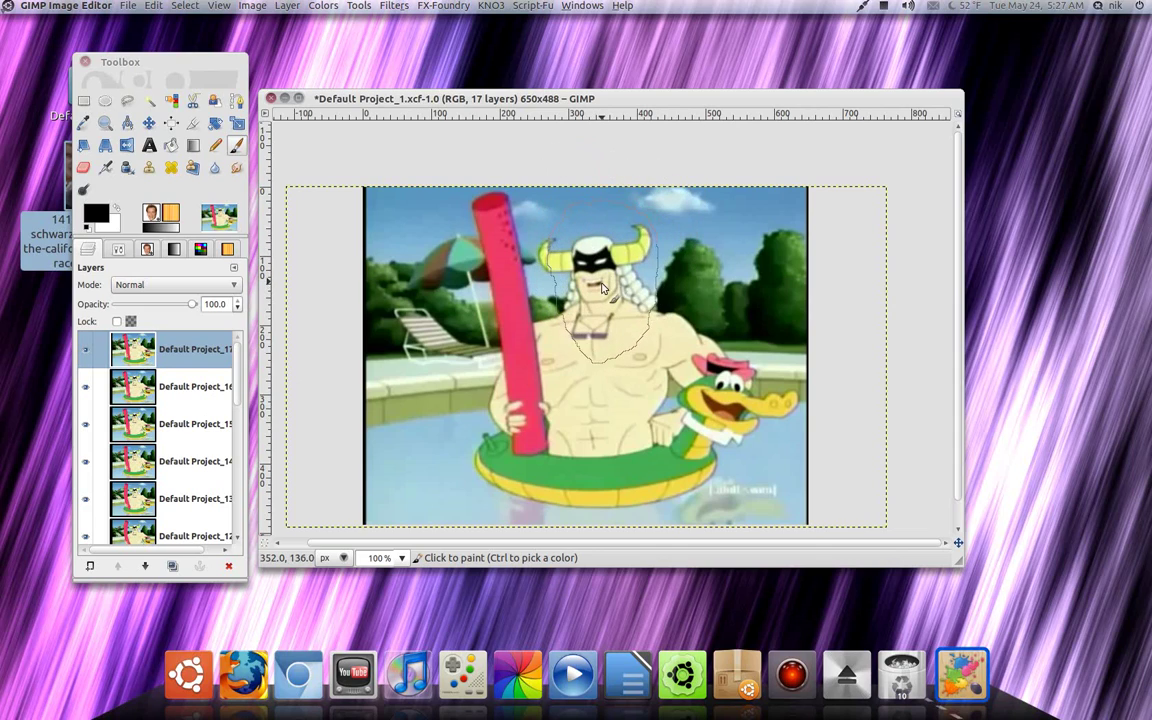
key("bracketleft")
key("bracketleft")
key("bracketleft")
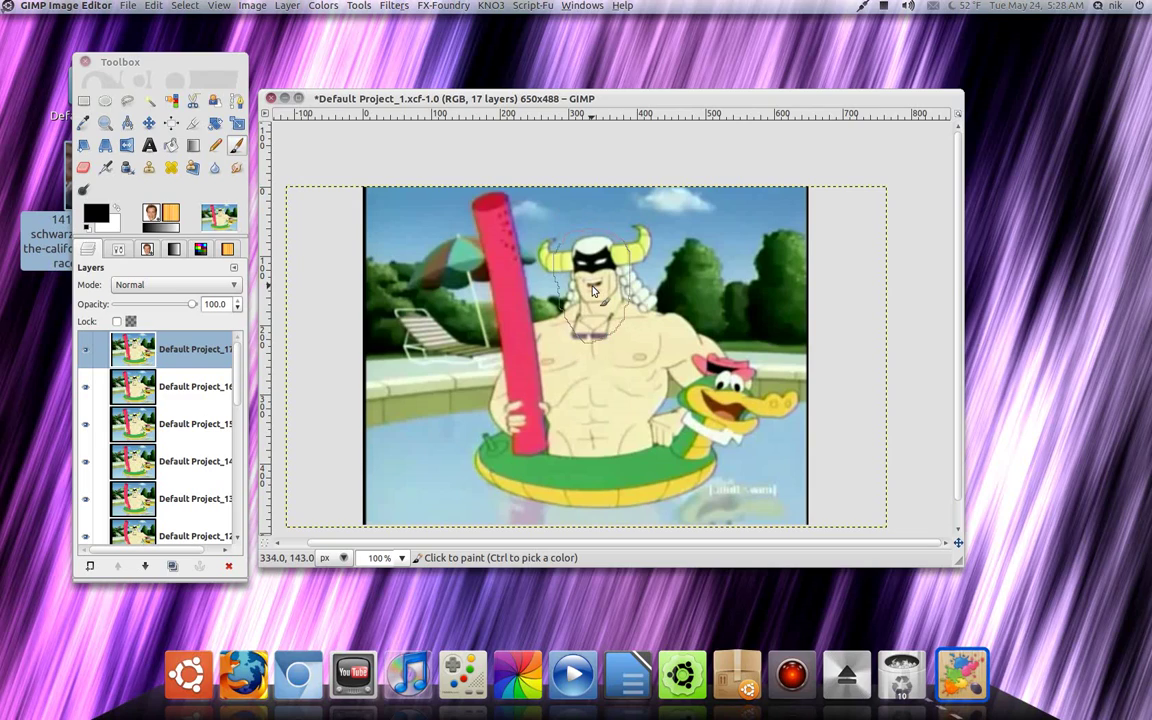
left_click(118, 249)
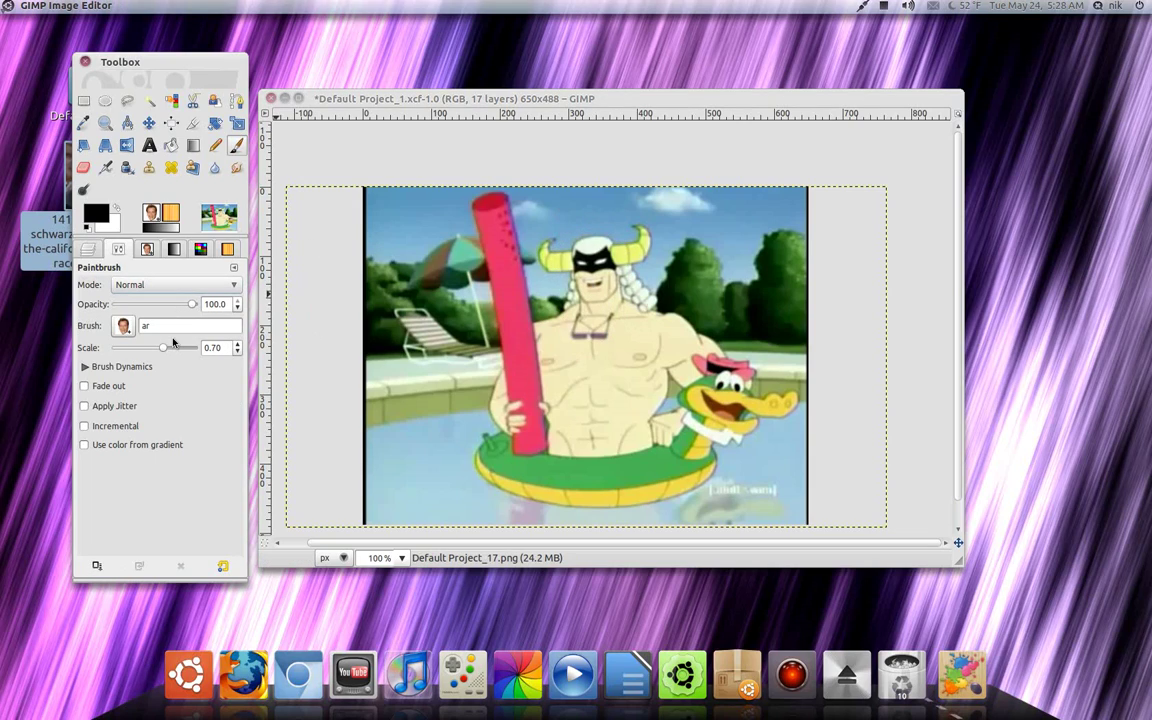
mouse_move(167, 350)
left_mouse_down()
mouse_move(177, 351)
mouse_move(167, 345)
left_mouse_up()
left_click(88, 248)
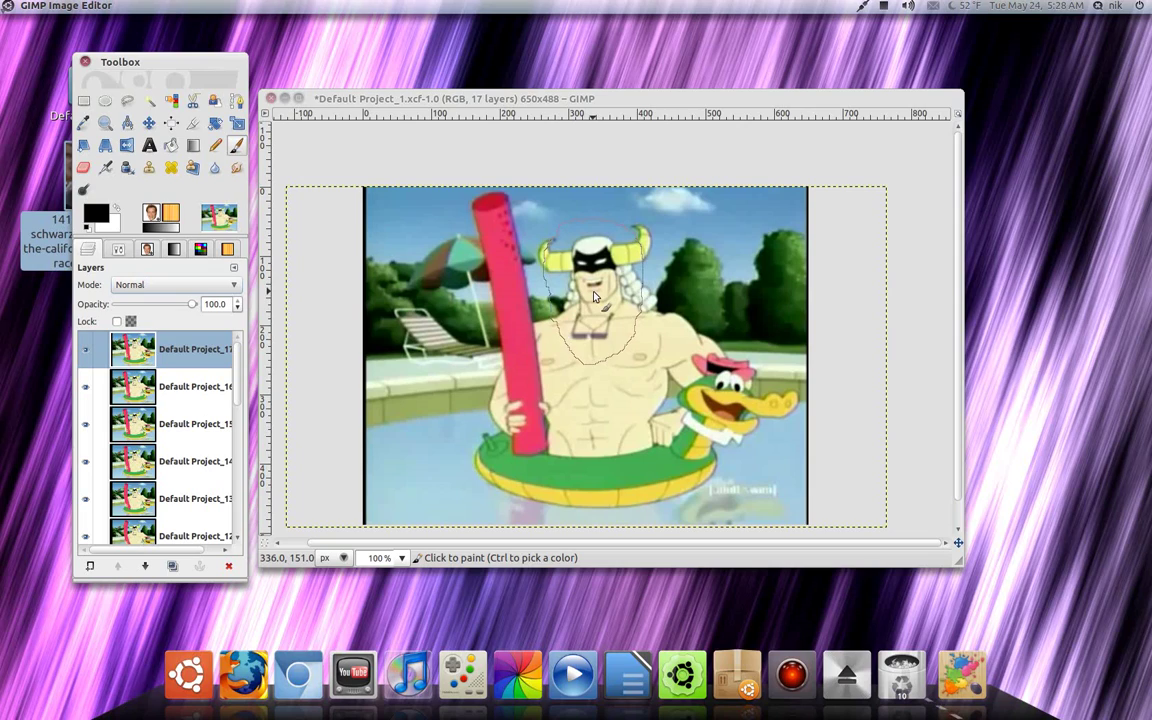
key("[")
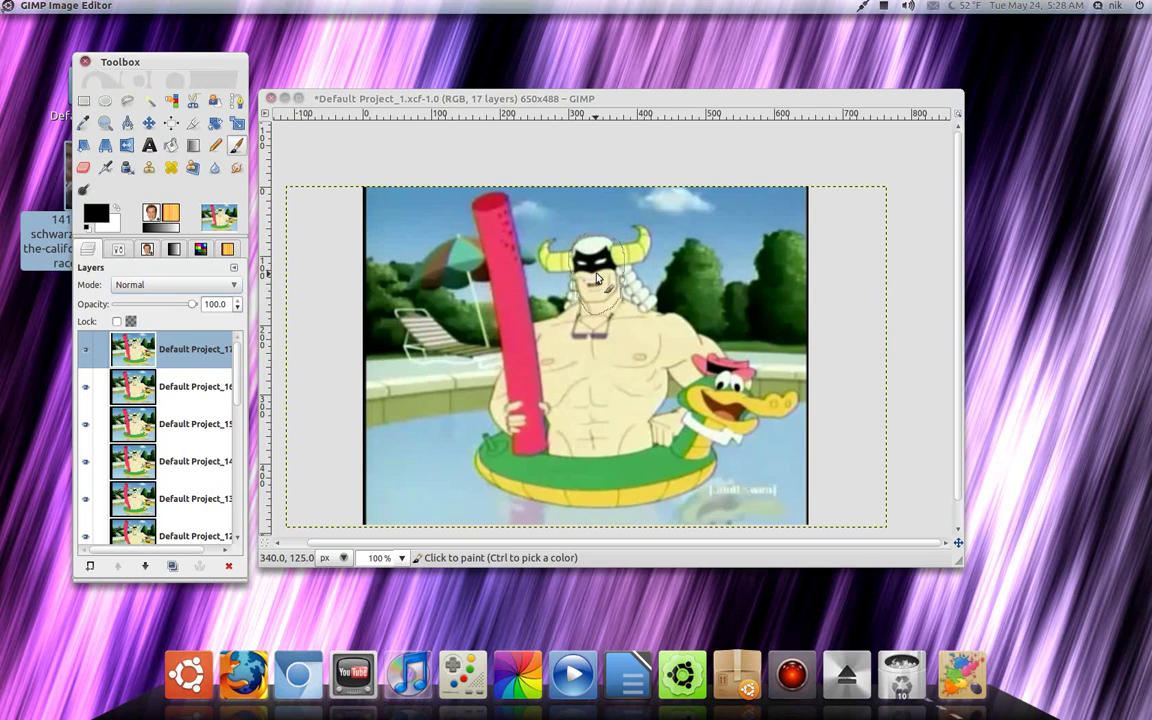
left_click(596, 278)
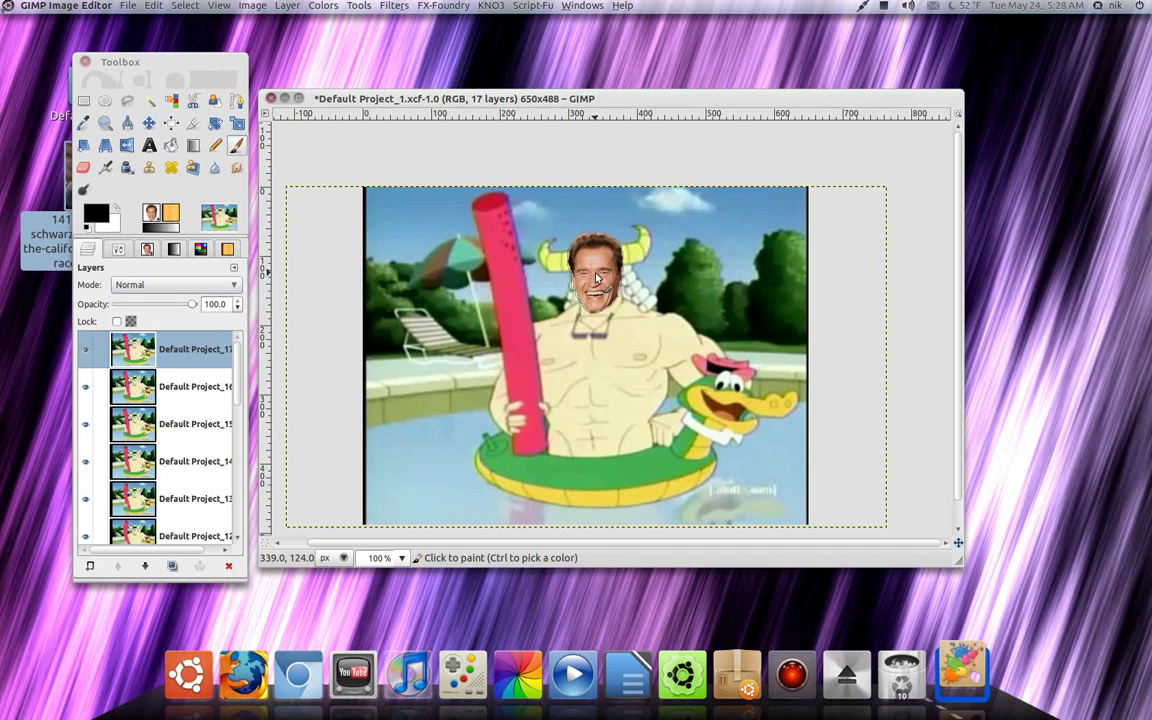
Stamp the face over the cartoon head on layer Default Project_16 and hide layer Default Project_17.
left_click(200, 390)
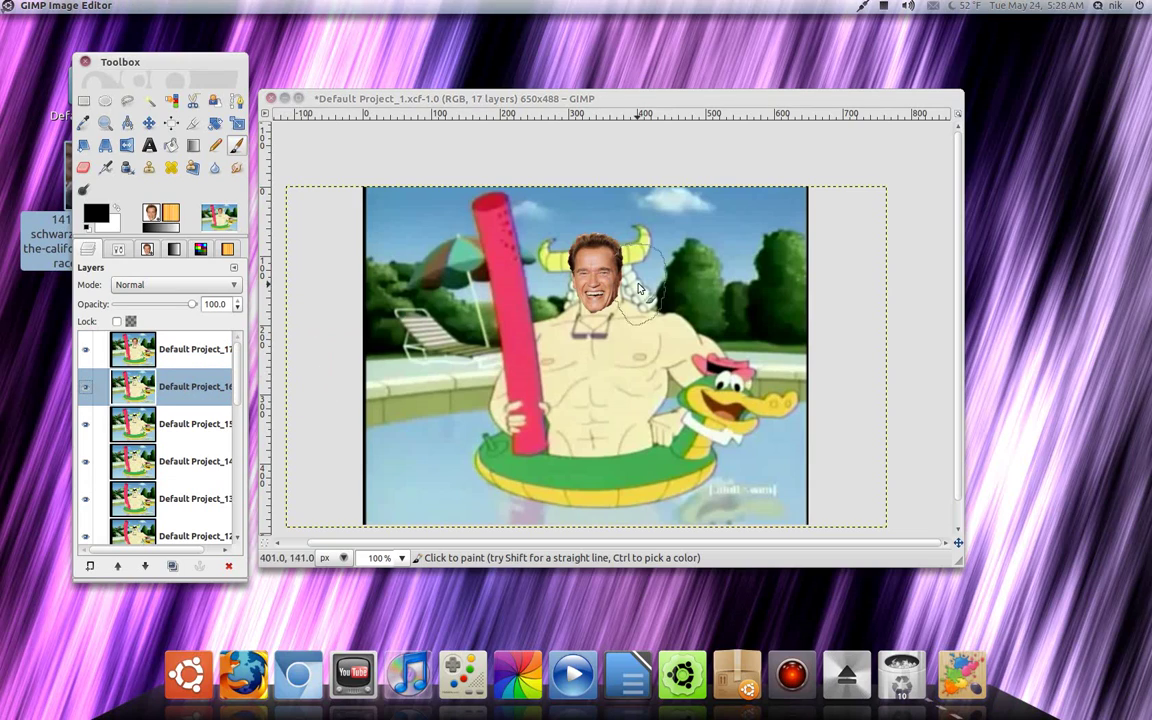
left_click_drag(595, 284, 597, 274)
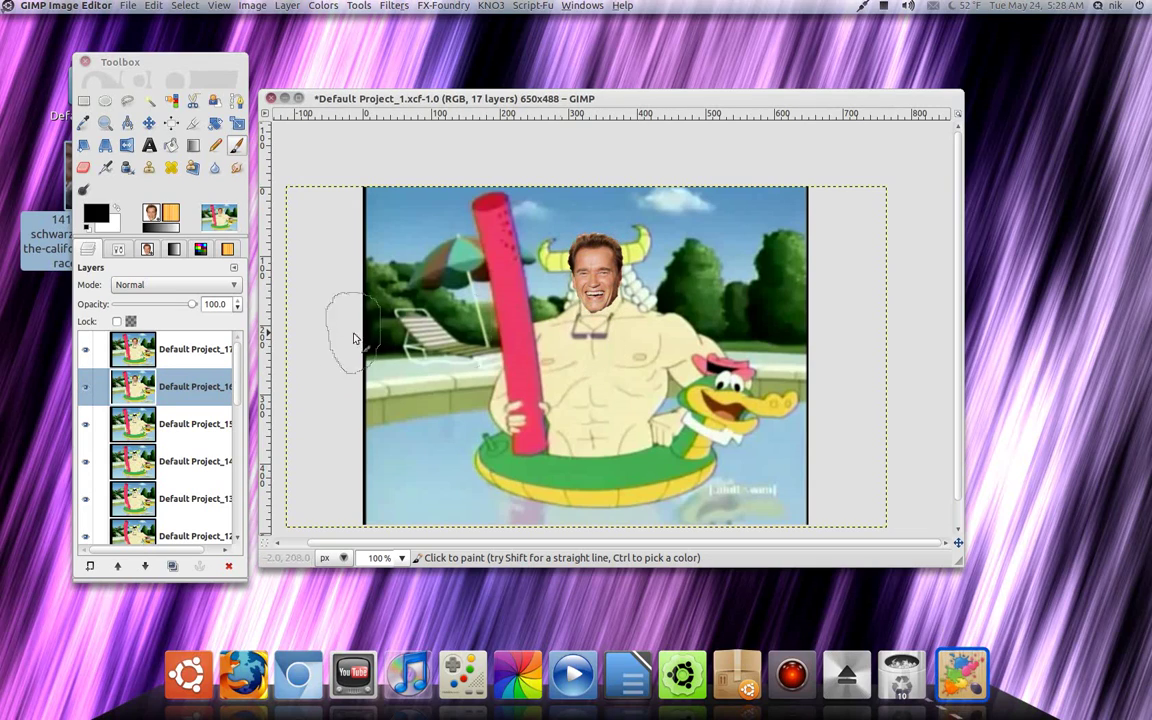
left_click(213, 349)
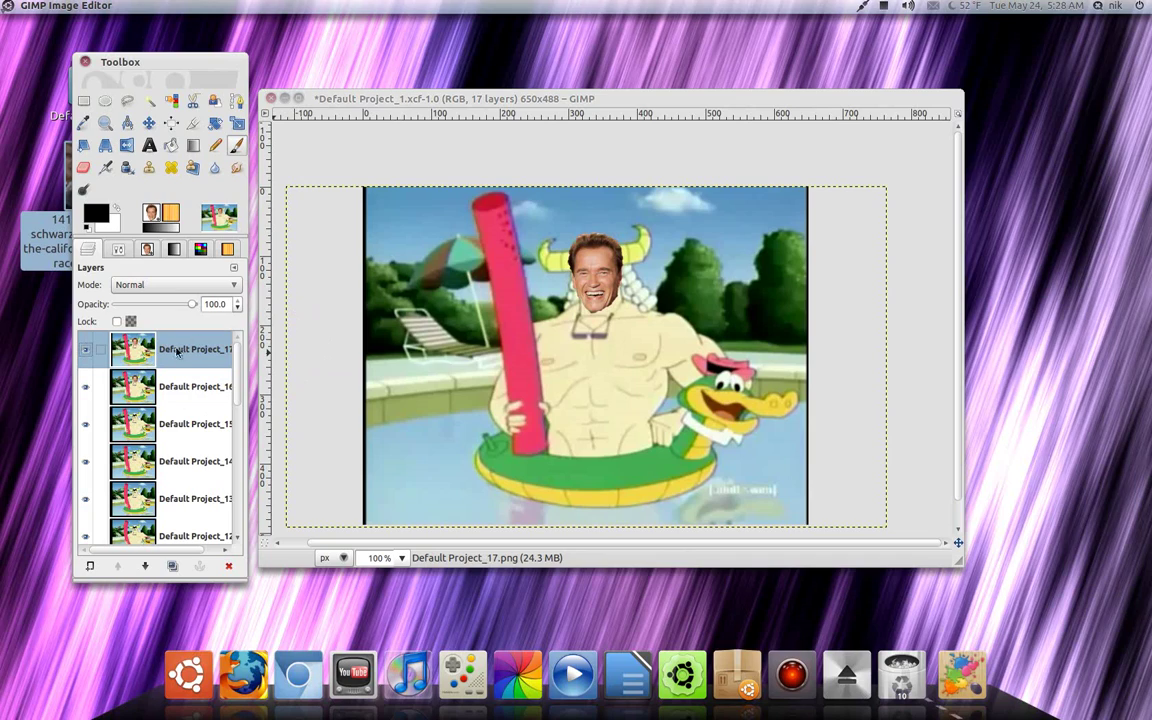
left_click(85, 350)
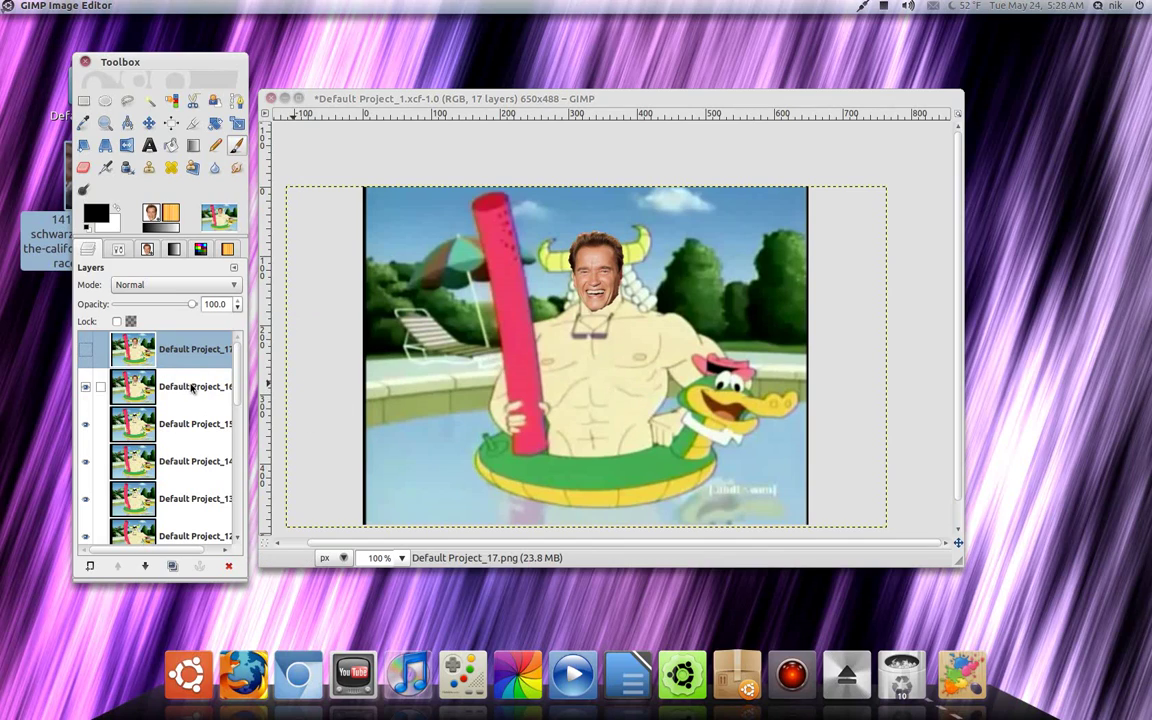
Hide layer Default Project_16 and stamp the face over the cartoon head on layer Default Project_15.
left_click(226, 384)
left_click(203, 428)
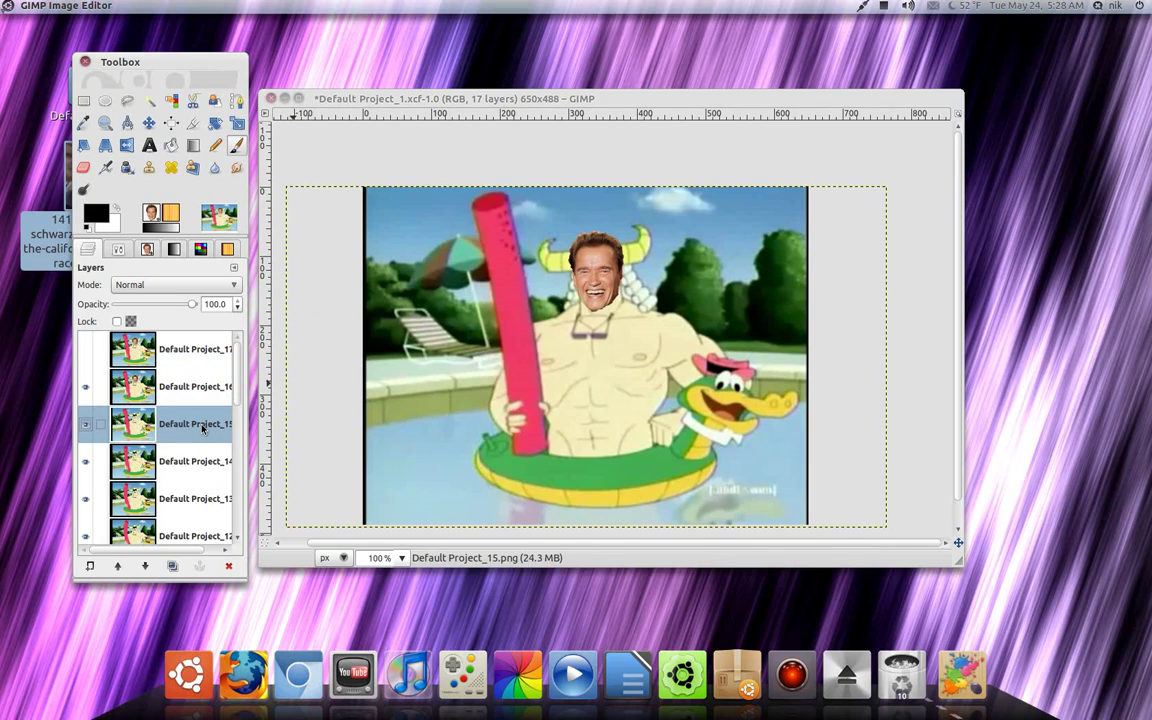
left_click(85, 388)
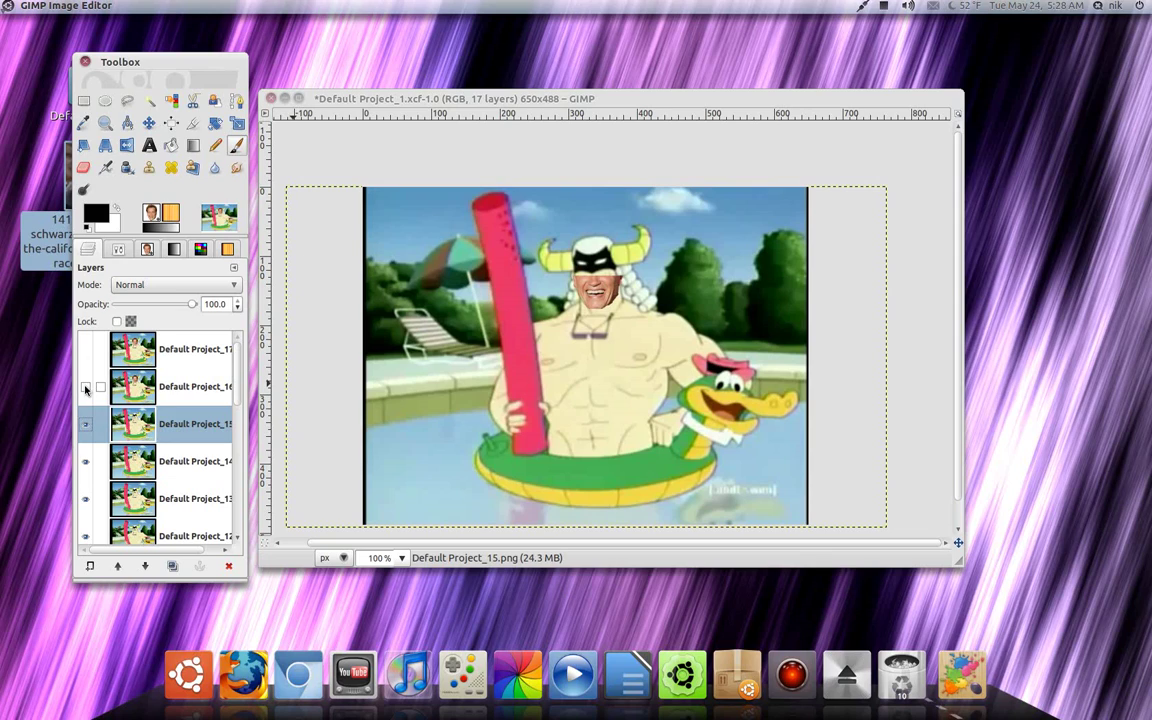
left_click(598, 271)
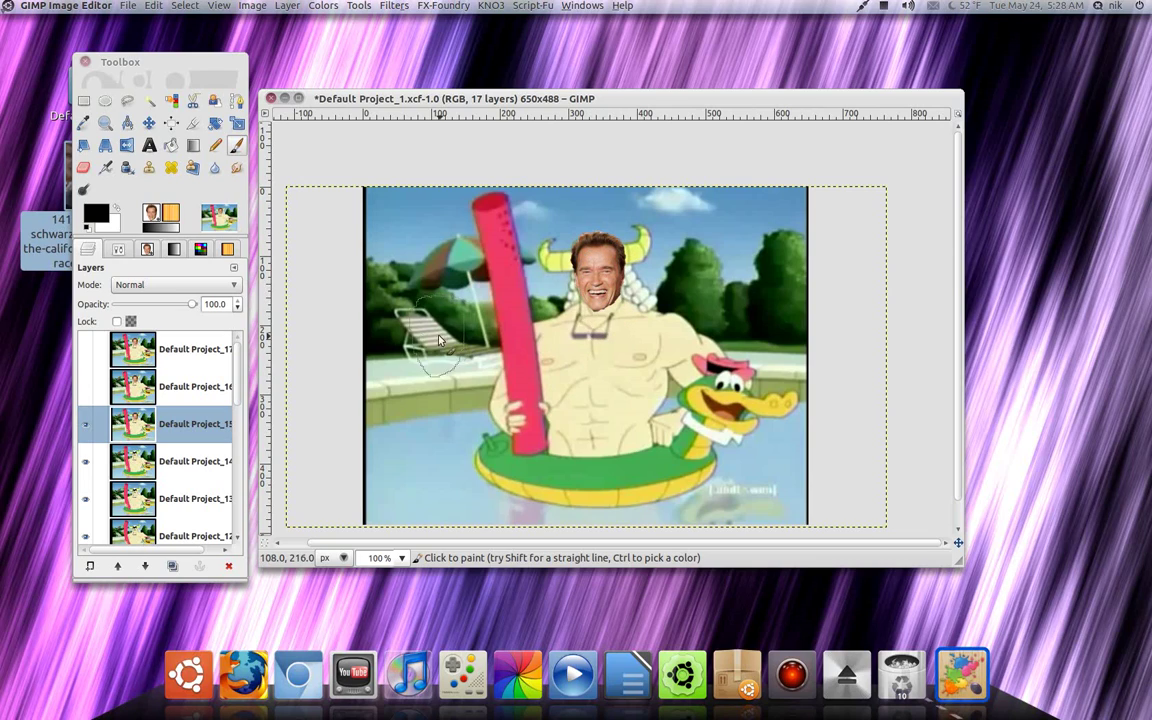
Make layers Default Project_16 and Default Project_17 visible again.
left_click(85, 386)
left_click(85, 349)
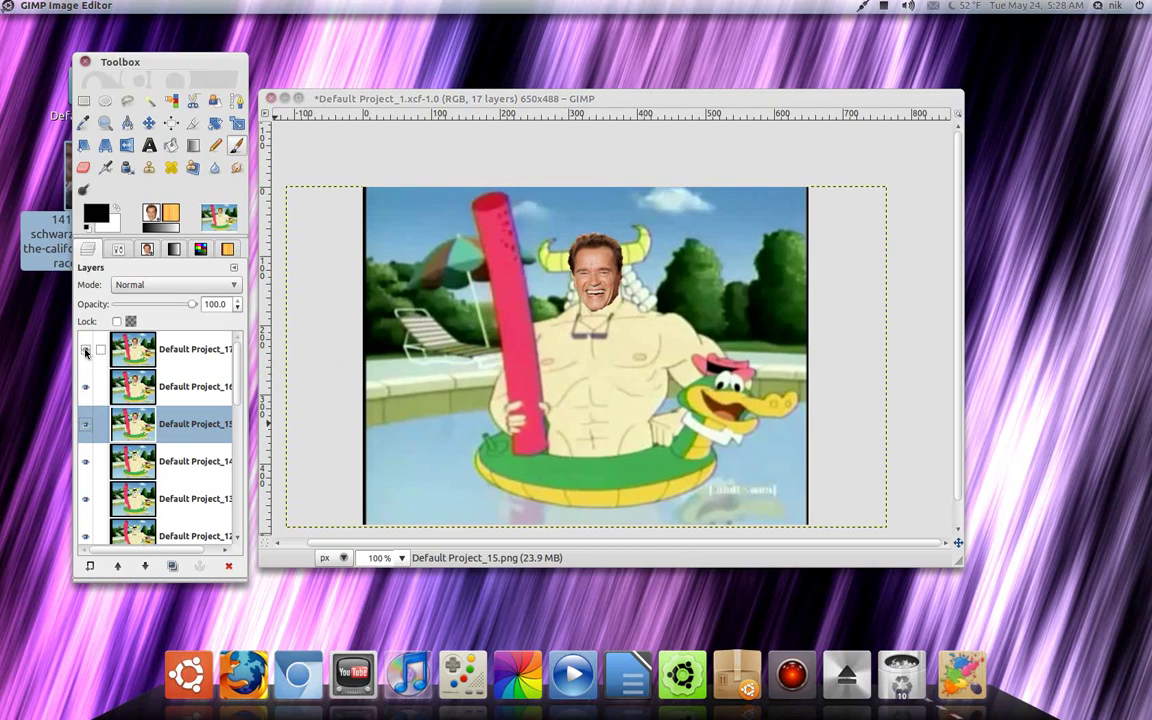
scroll(176, 460, "down", 5)
scroll(180, 472, "up", 5)
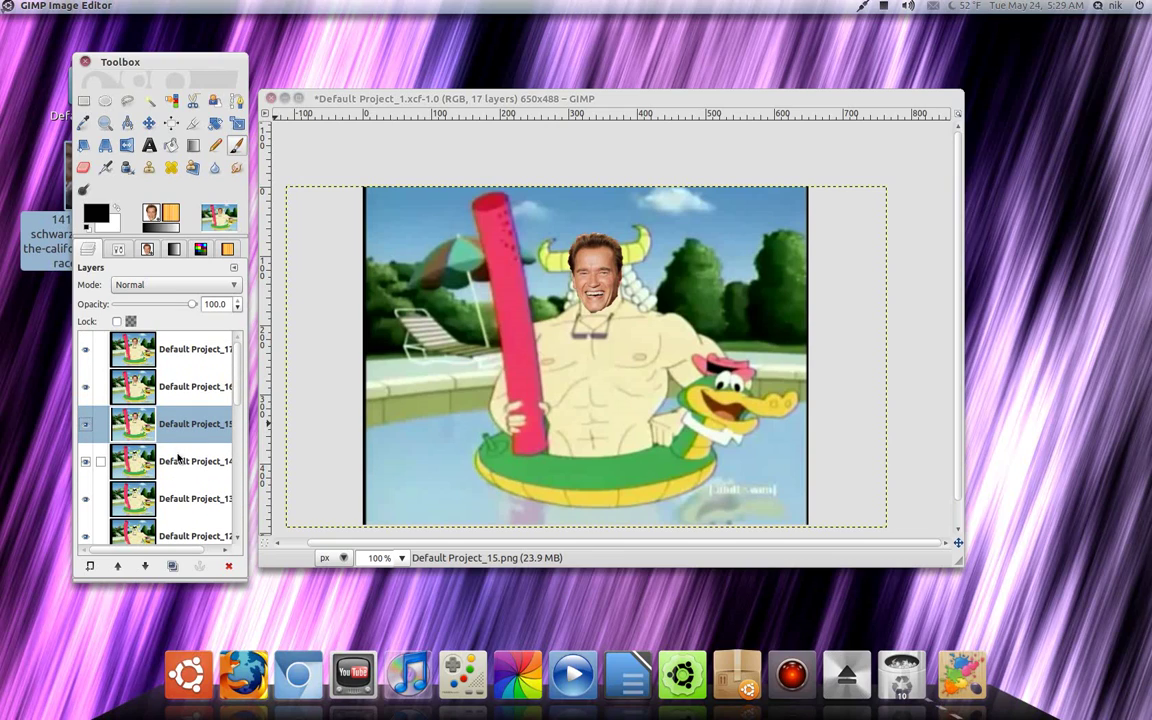
Stamp the face in the same head position on layers Default Project_14, Default Project_13 and Default Project_12.
left_click(195, 461)
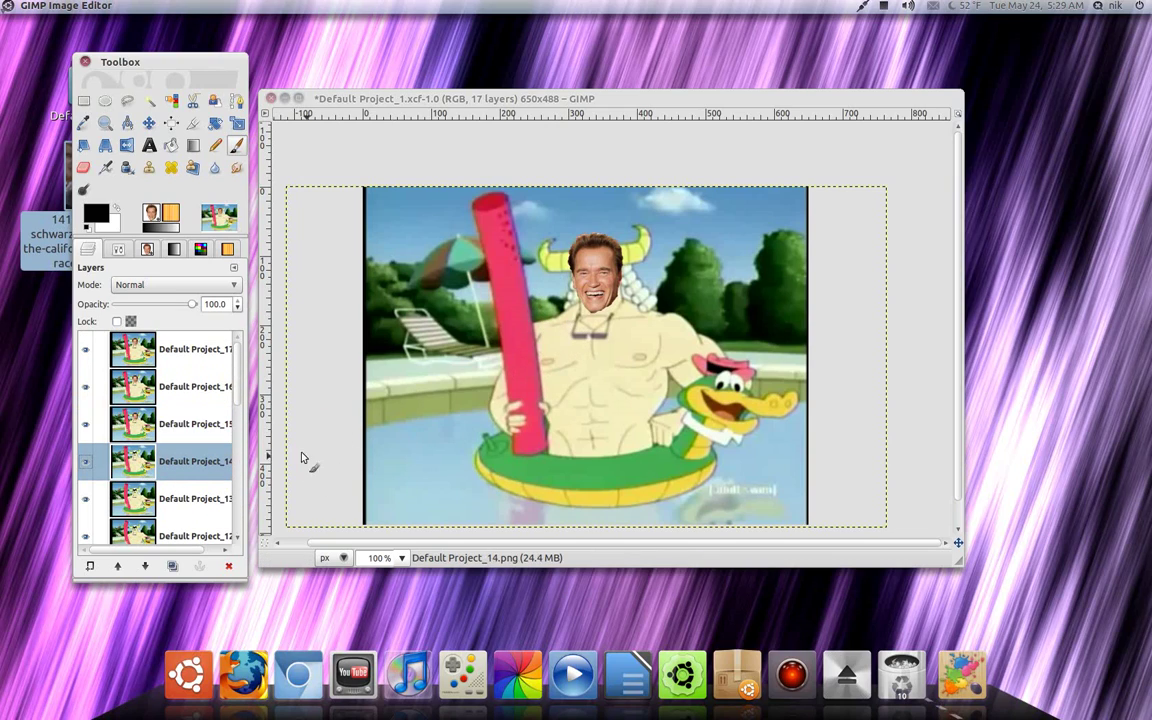
left_click(596, 275)
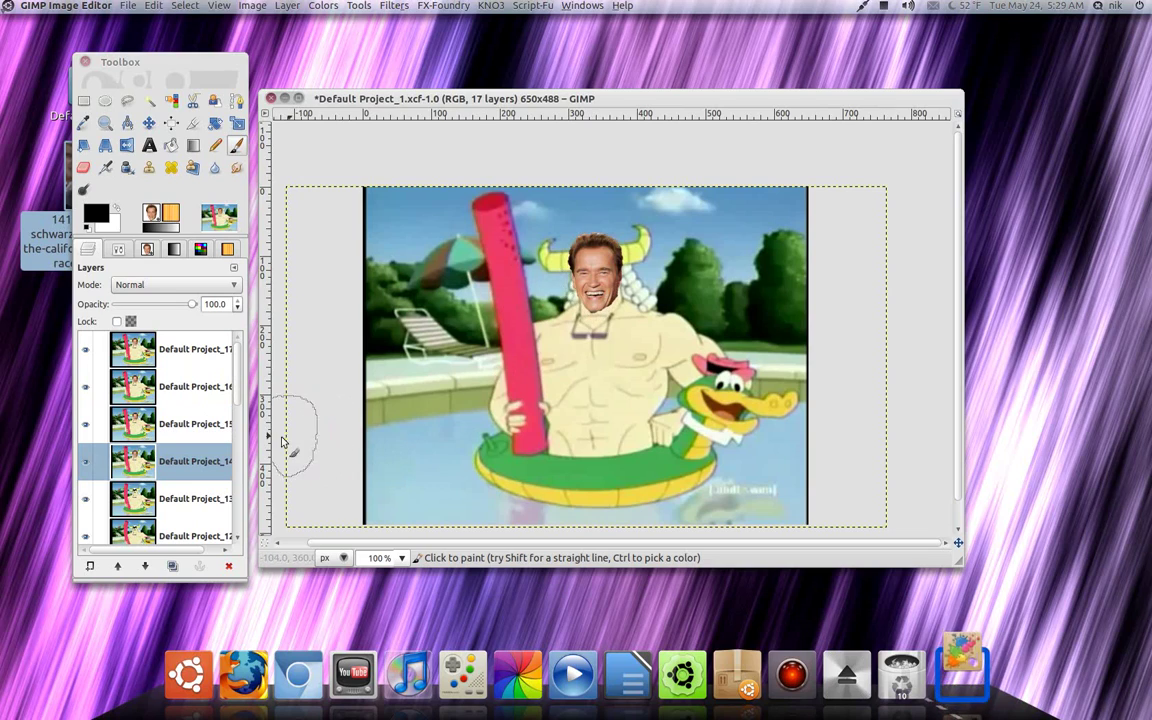
left_click(185, 498)
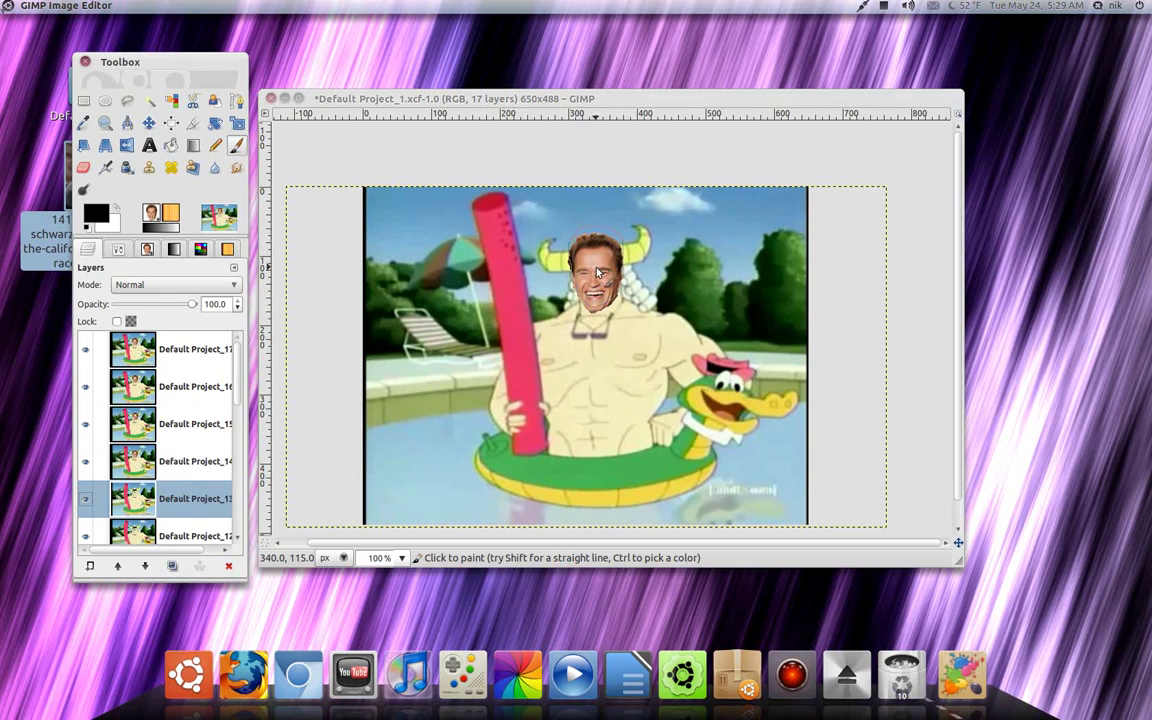
left_click(185, 533)
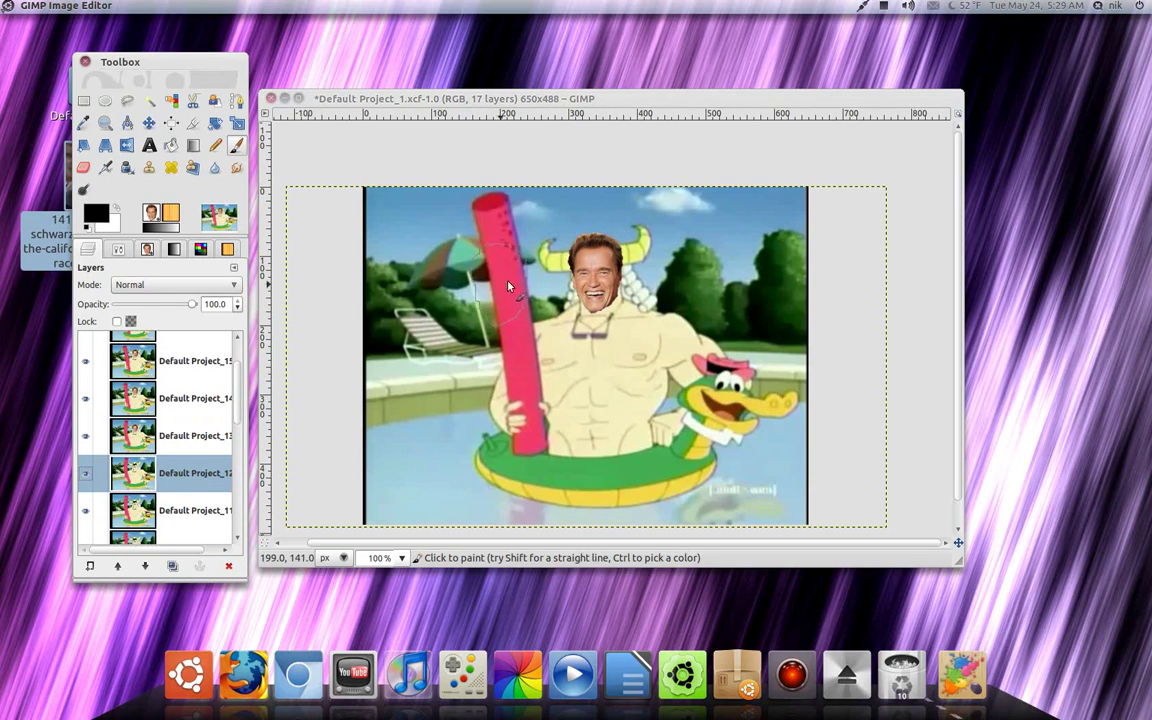
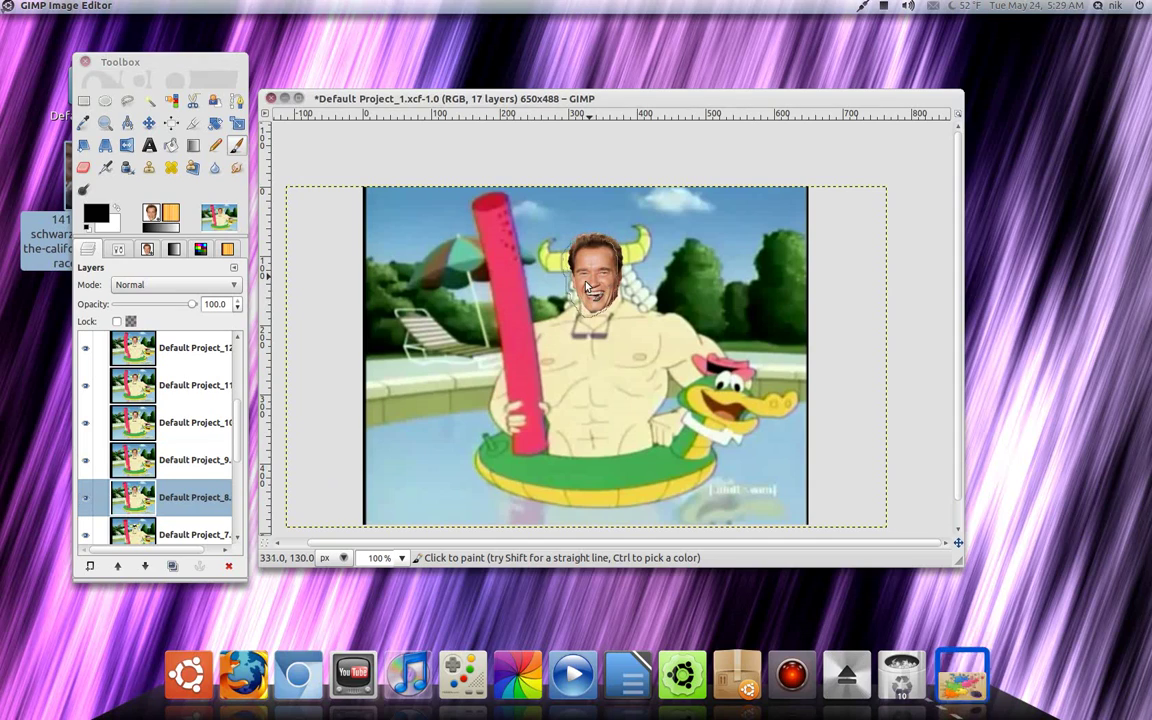
Stamp the face in the same head position on layers Default Project_7, Default Project_6, Default Project_5 and Default Project_4.
scroll(206, 489, "down", 1)
left_click(198, 481)
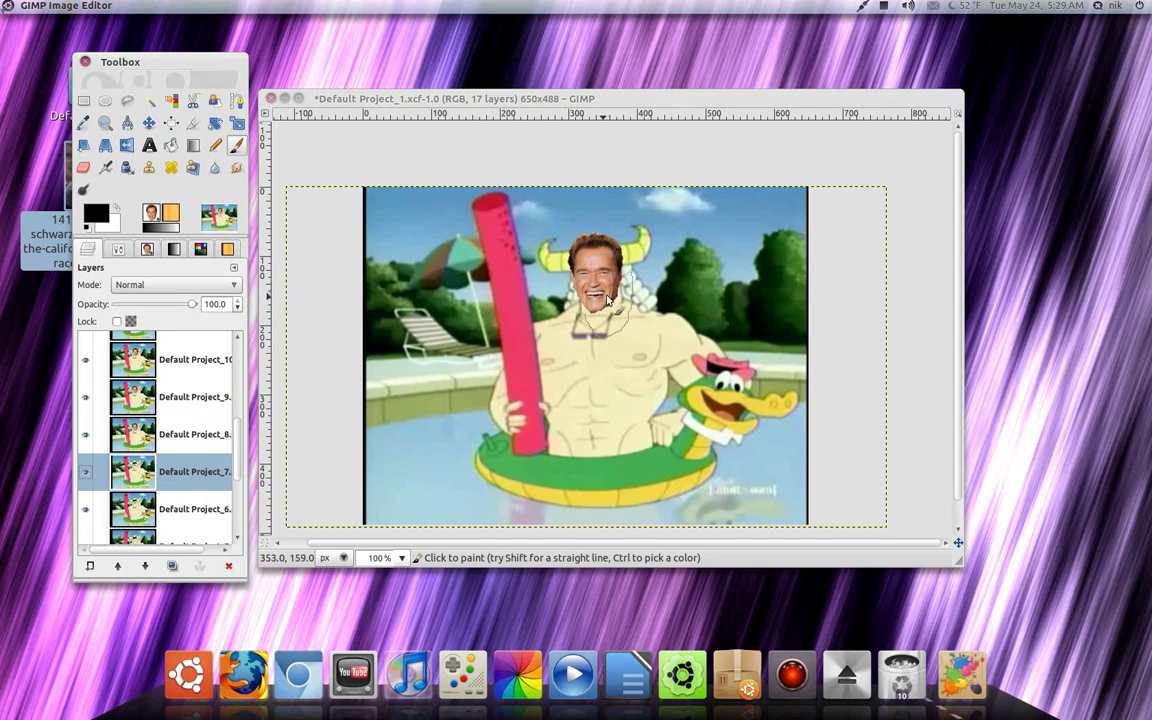
left_click(195, 509)
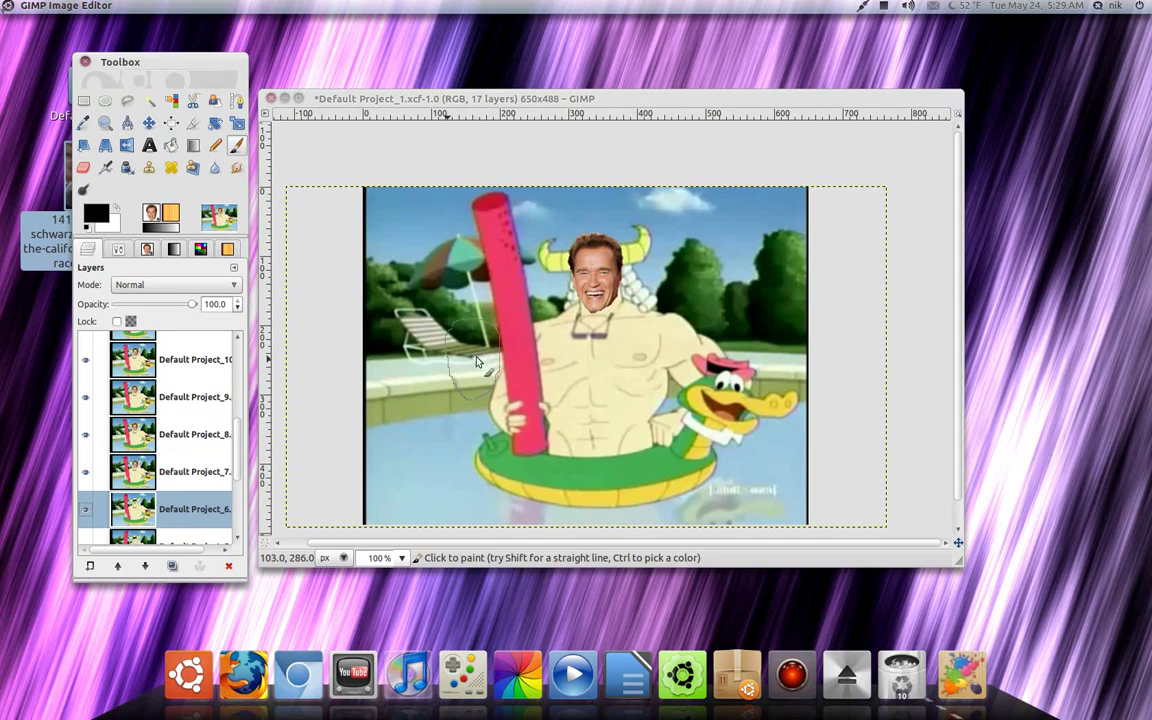
scroll(192, 503, "down", 3)
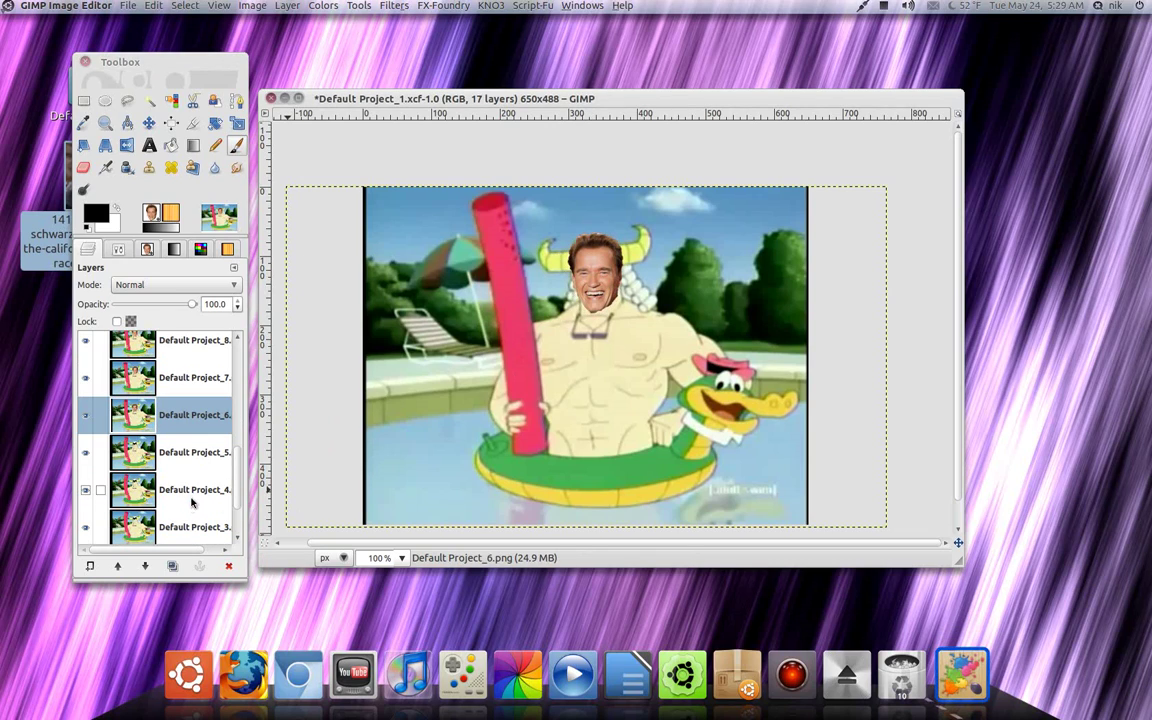
left_click(197, 459)
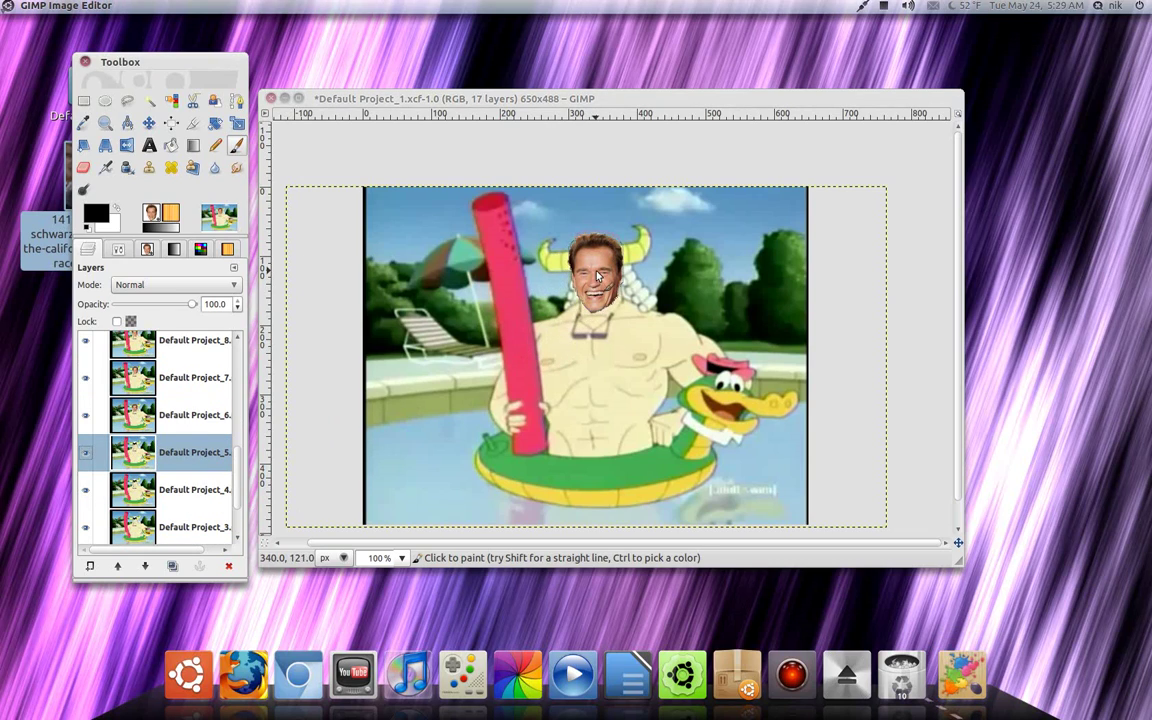
left_click(195, 490)
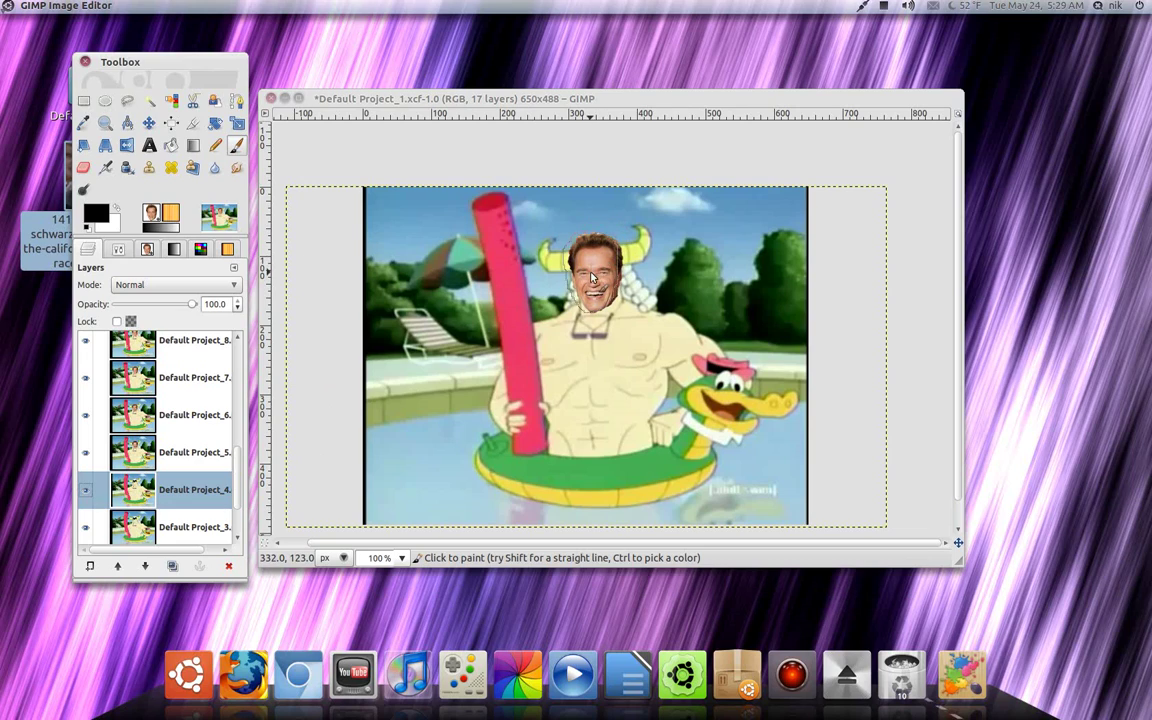
Stamp the face over the cartoon head on layers Default Project_3, Default Project_2 and Background.
scroll(151, 512, "down", 2)
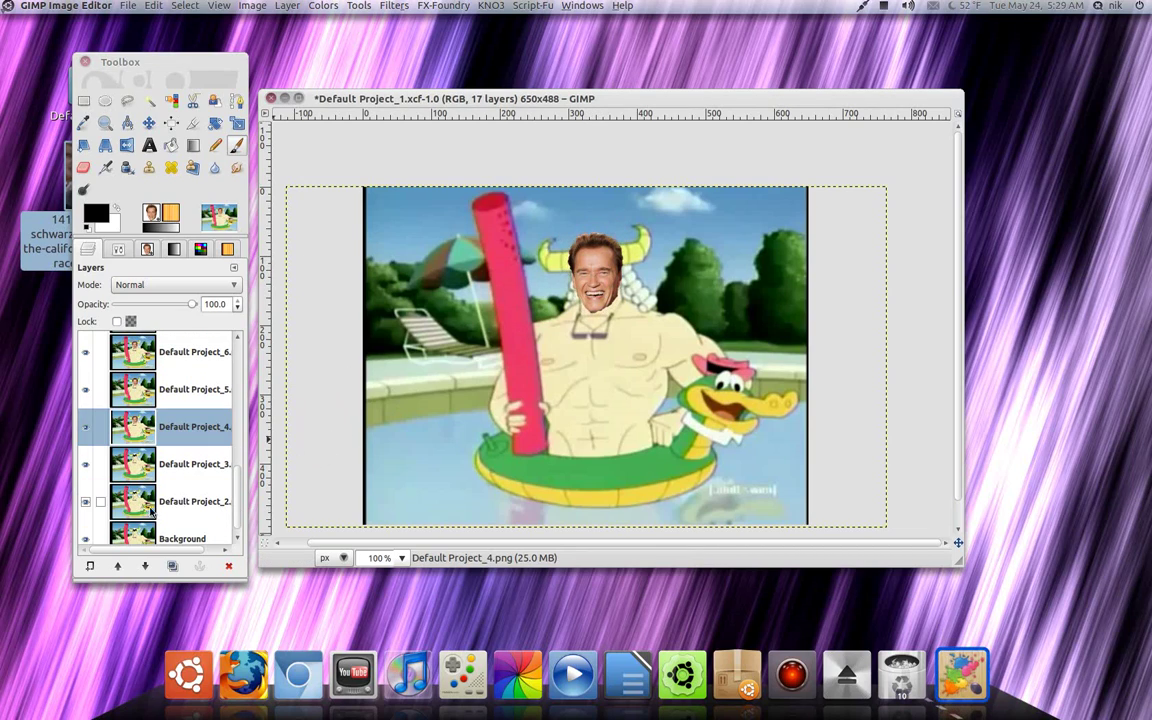
left_click(197, 466)
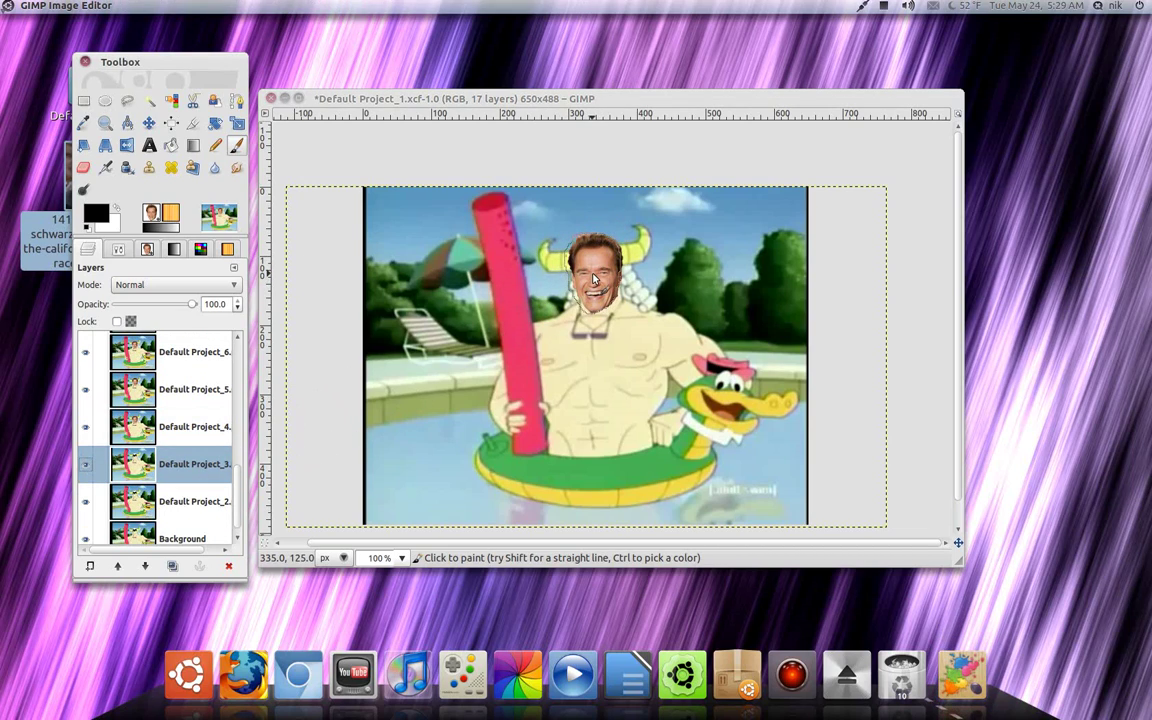
left_click(190, 501)
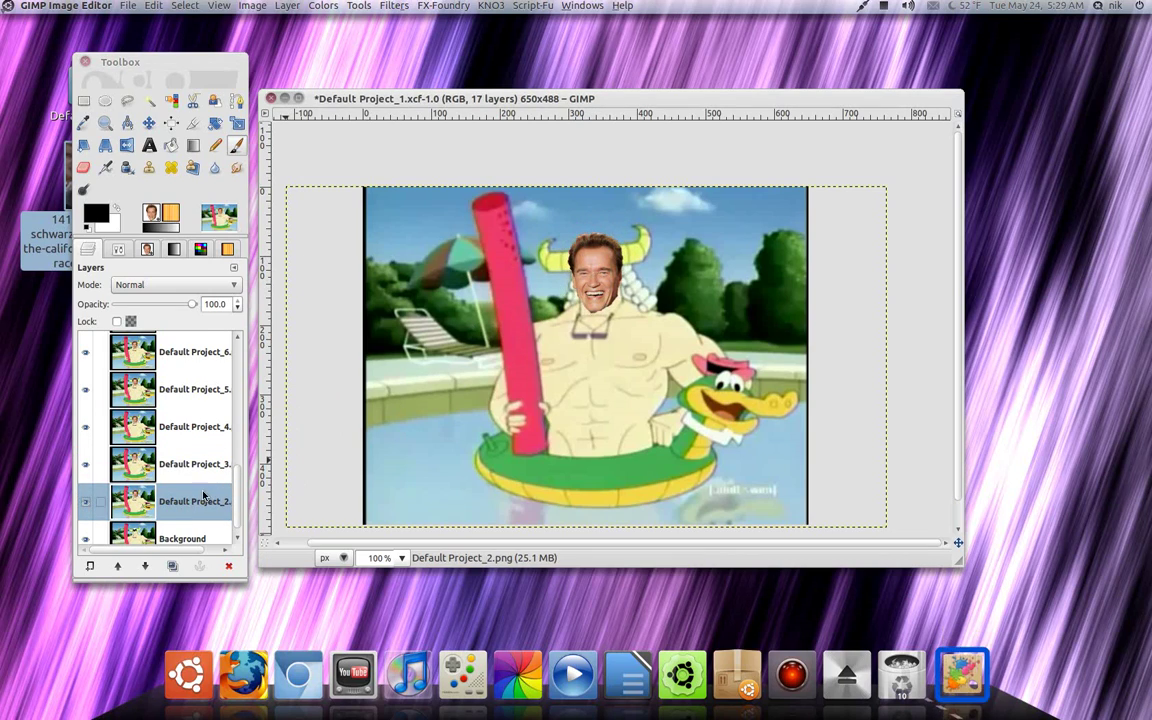
scroll(209, 508, "down", 1)
left_click(190, 525)
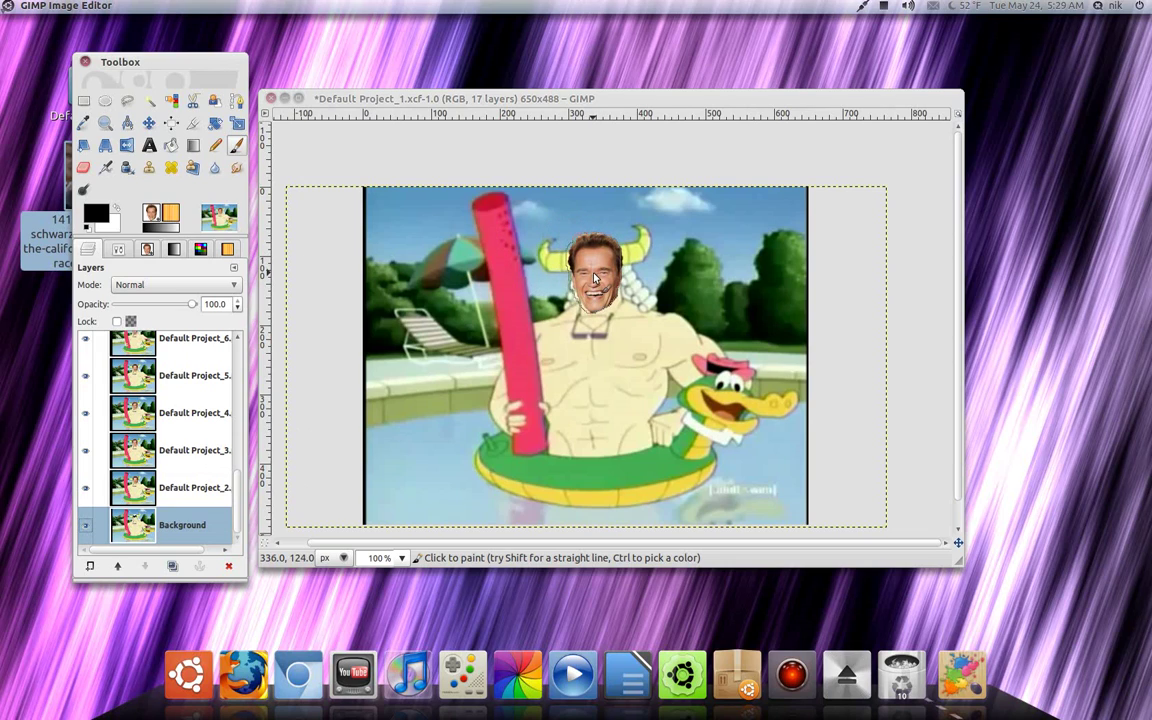
scroll(177, 483, "up", 3)
key("ctrl+alt+Right")
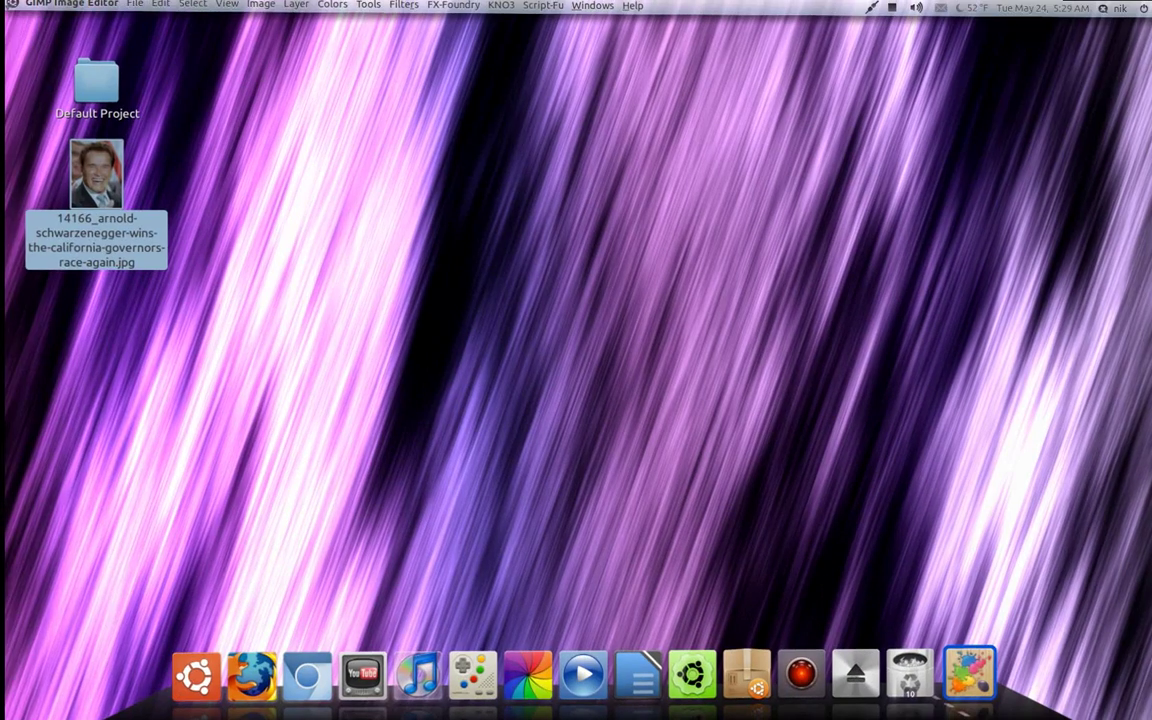
key("ctrl+super+d")
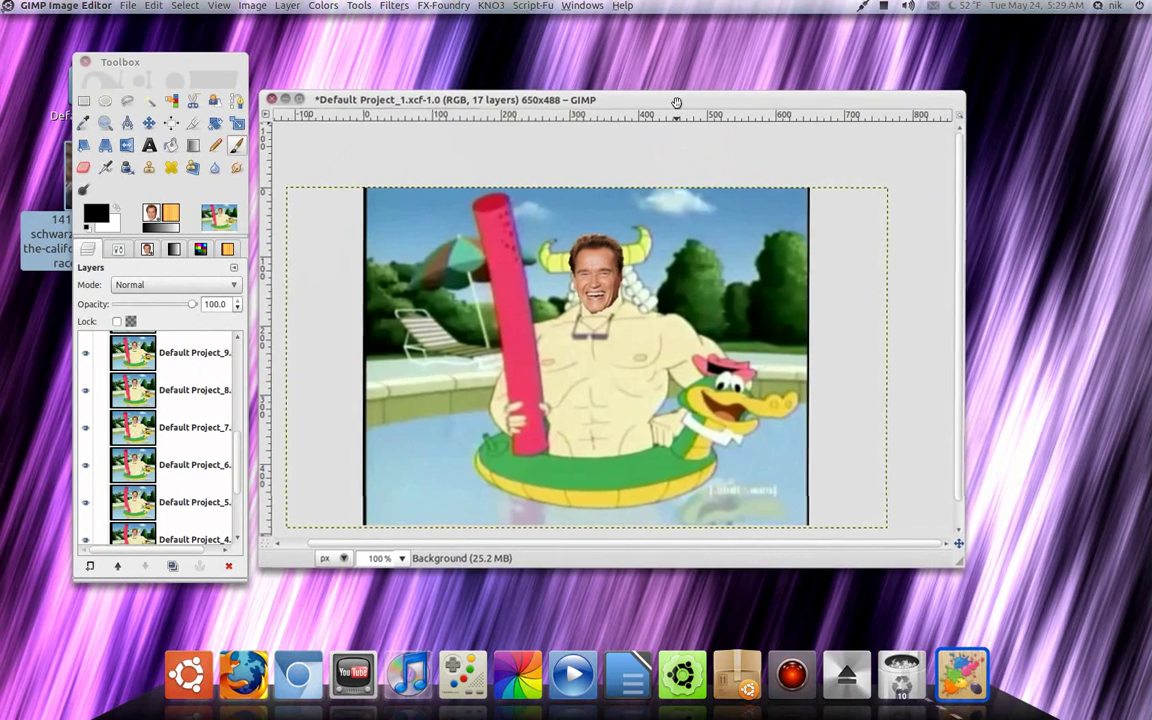
left_click_drag(676, 103, 683, 103)
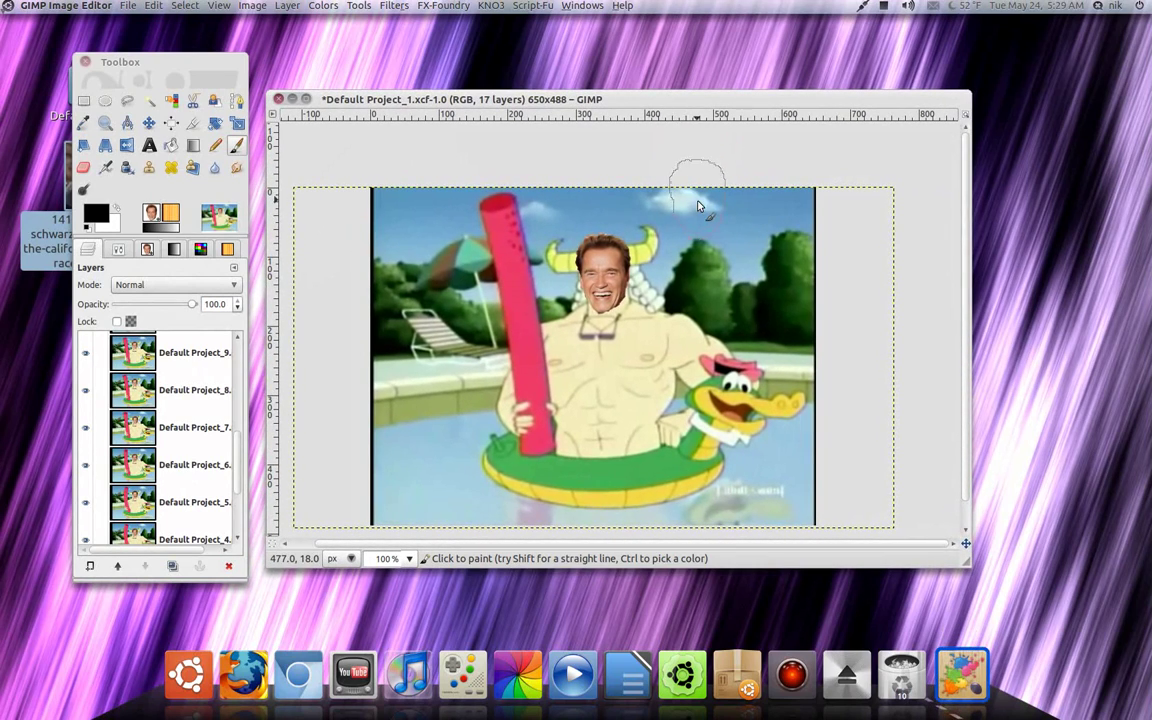
Apply the Optimize (for GIF) animation filter to the layered cartoon image.
left_click(394, 5)
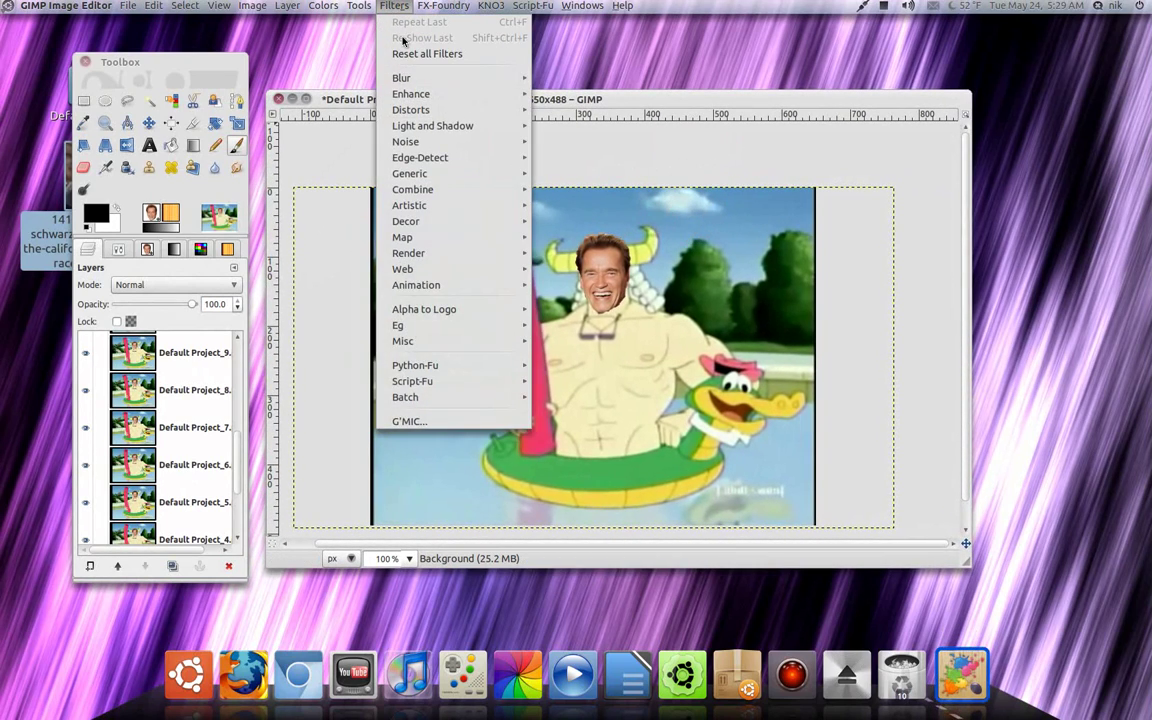
mouse_move(470, 285)
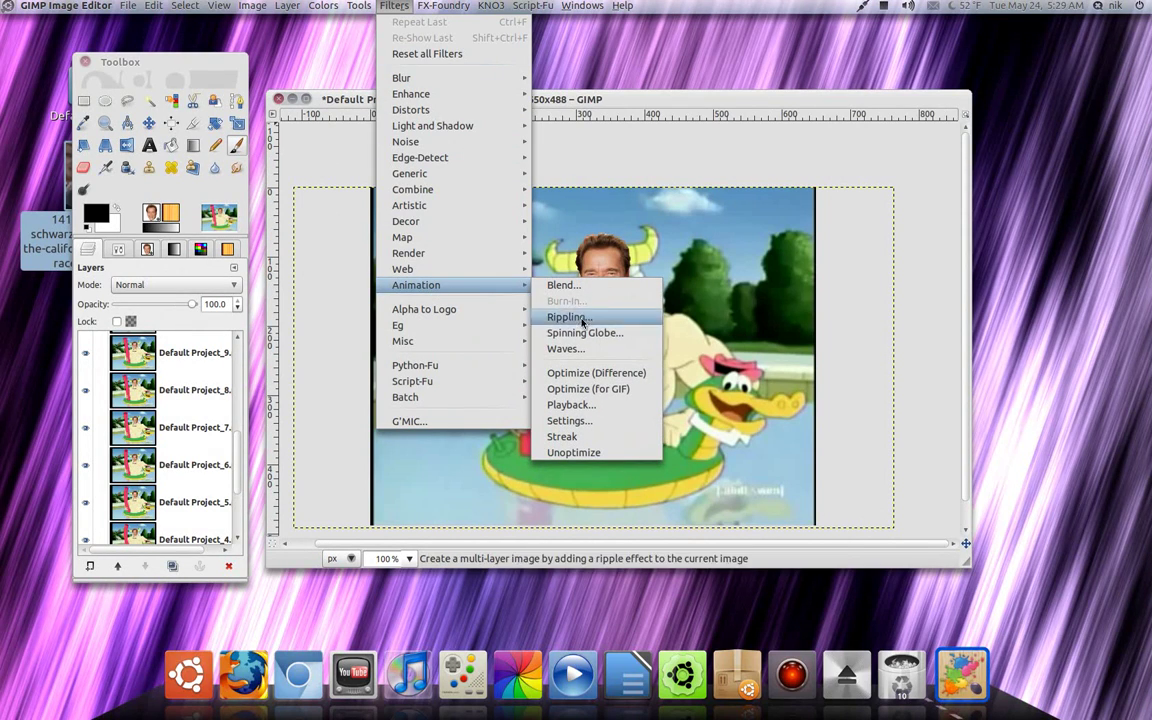
left_click(619, 389)
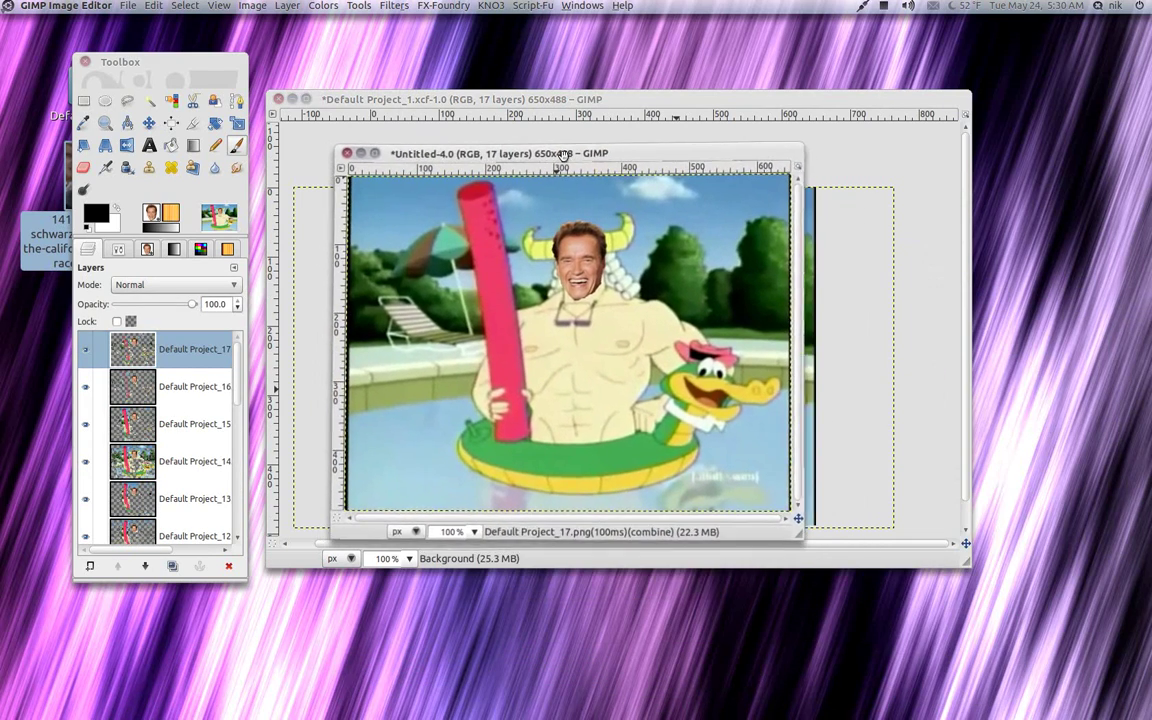
Save the optimized image under the name ar.gif in the Desktop folder.
left_click(130, 5)
left_click(170, 138)
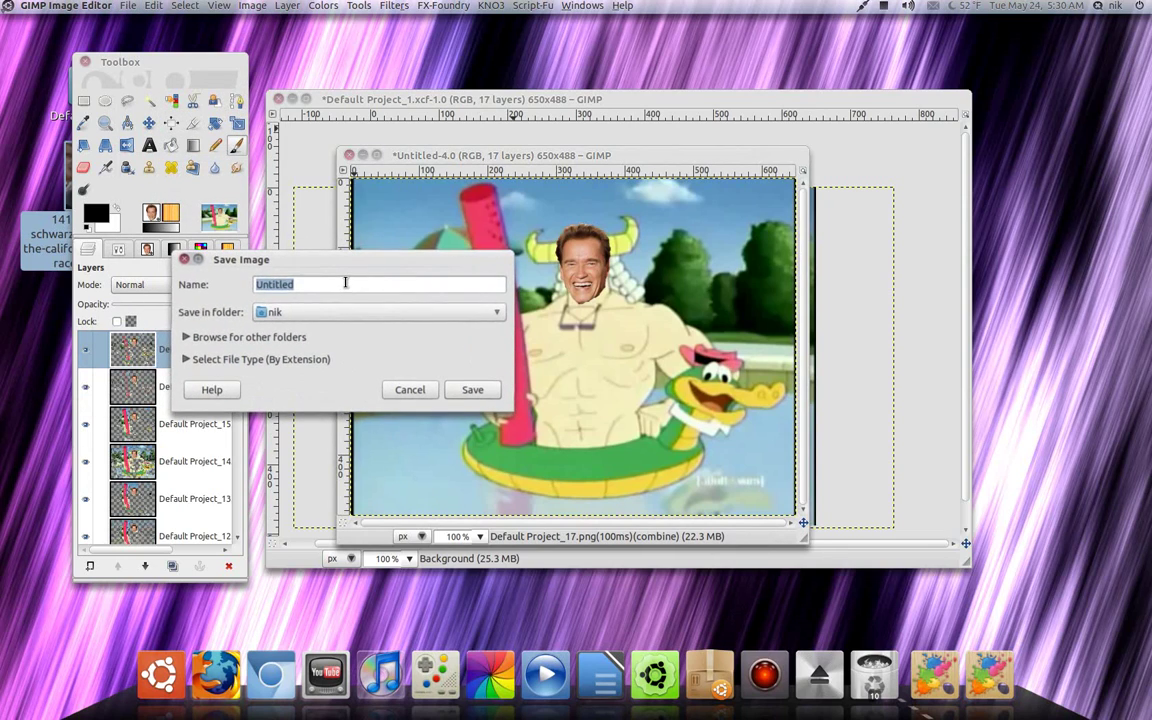
left_click(345, 283)
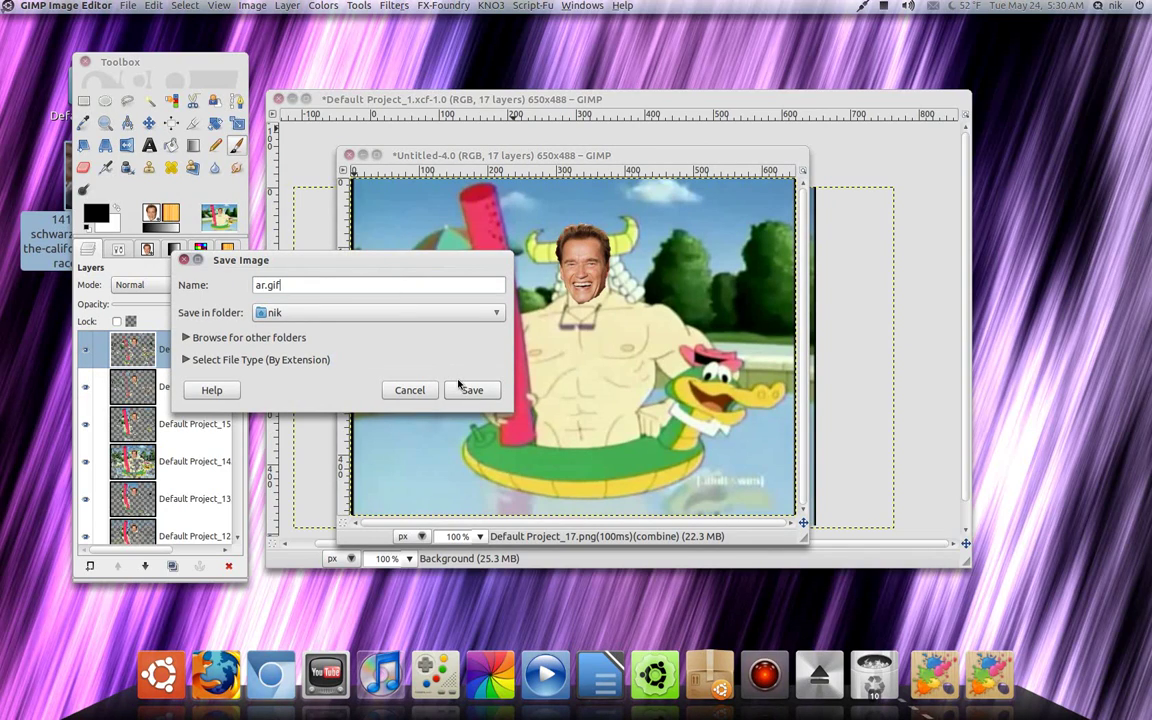
left_click(386, 313)
left_click(380, 337)
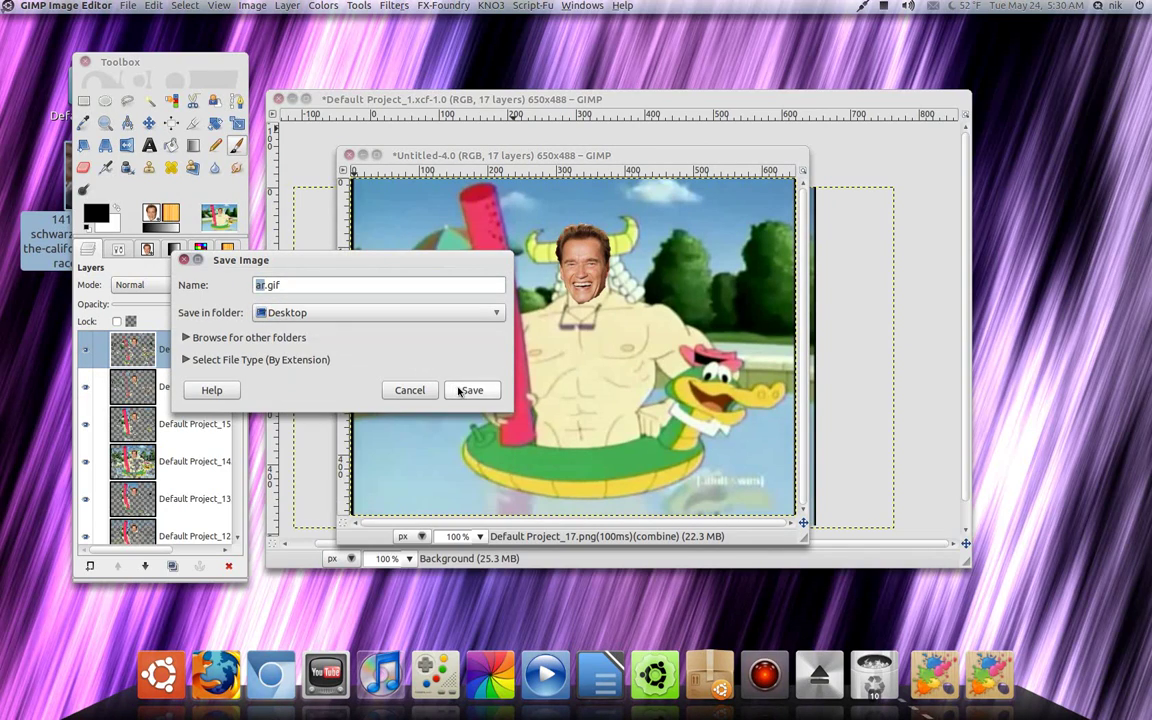
key("Return")
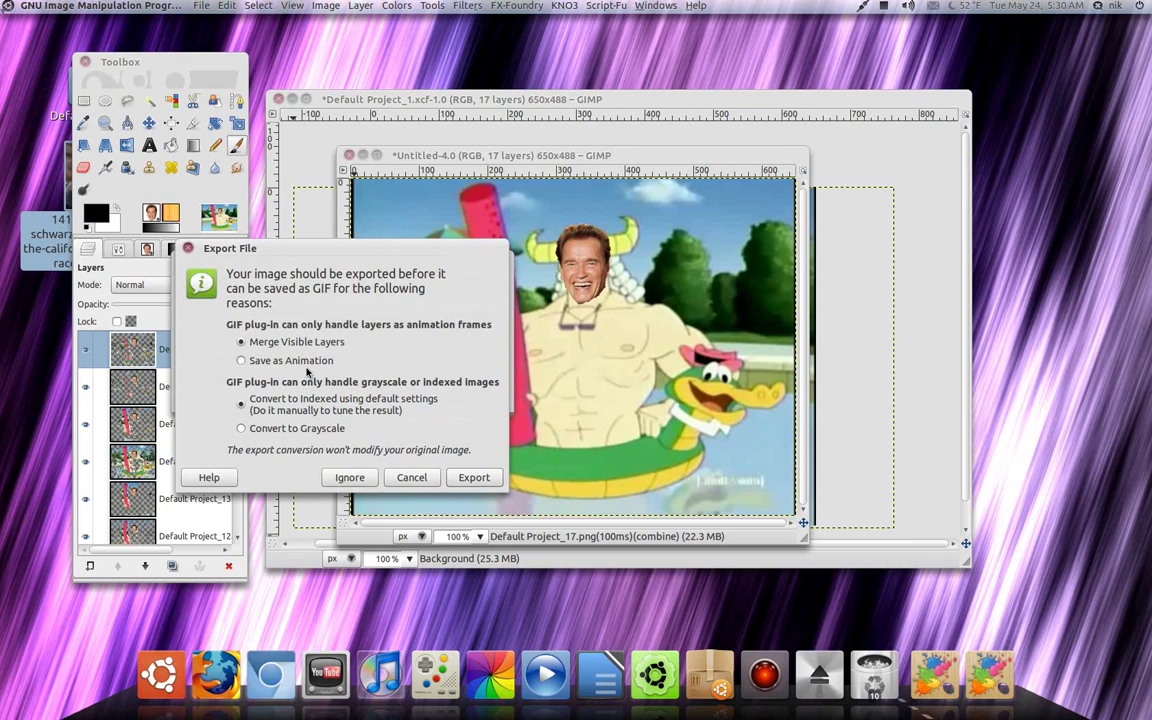
Export the GIF as an indexed animation that loops forever with a 20 millisecond delay between frames.
left_click(474, 478)
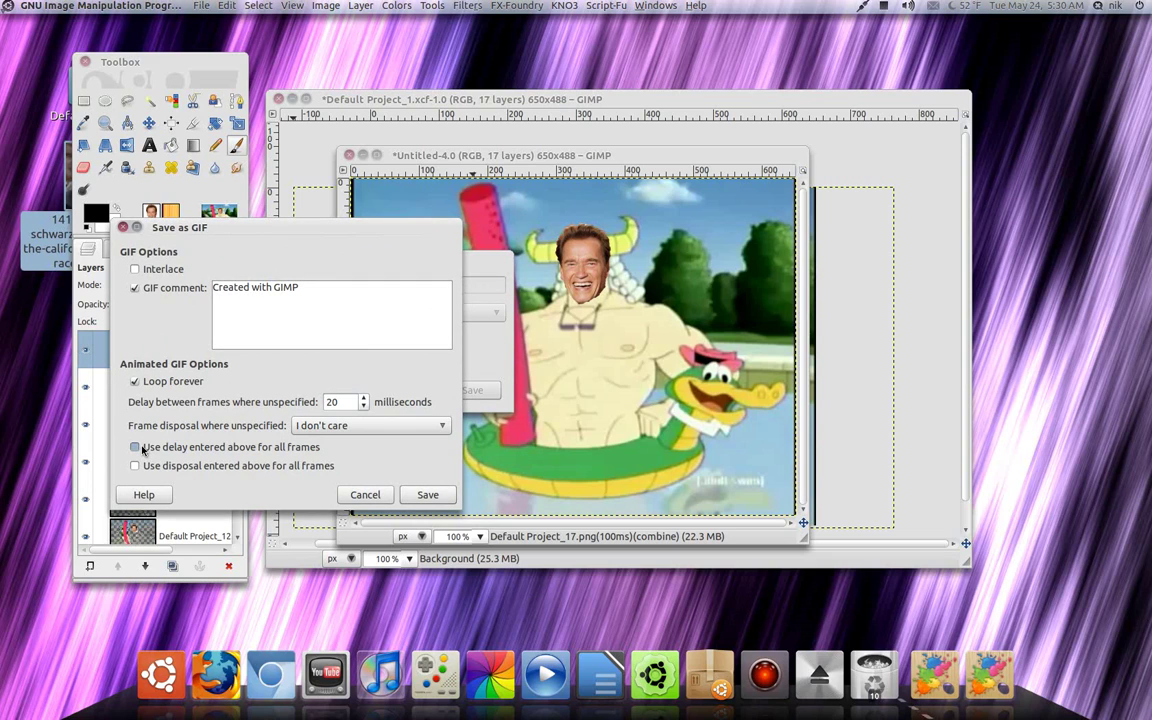
left_click(427, 494)
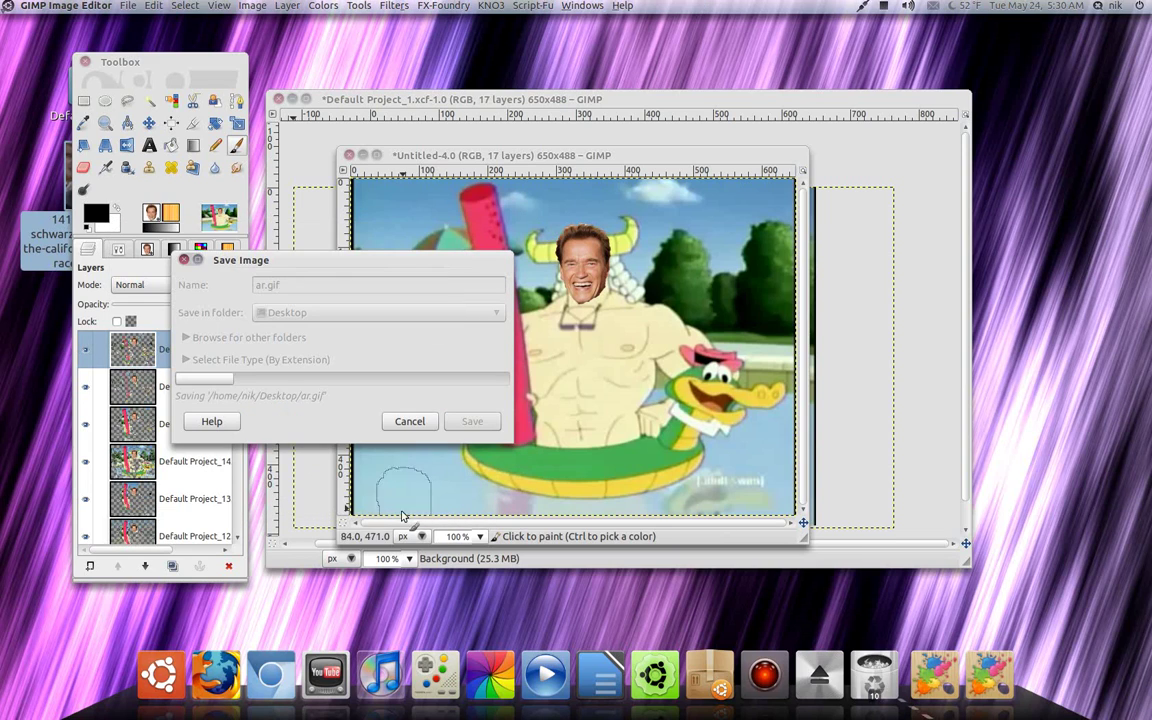
Switch to an empty workspace and open ar.gif from the desktop in Eye of GNOME Image Viewer.
key("ctrl+alt+Right")
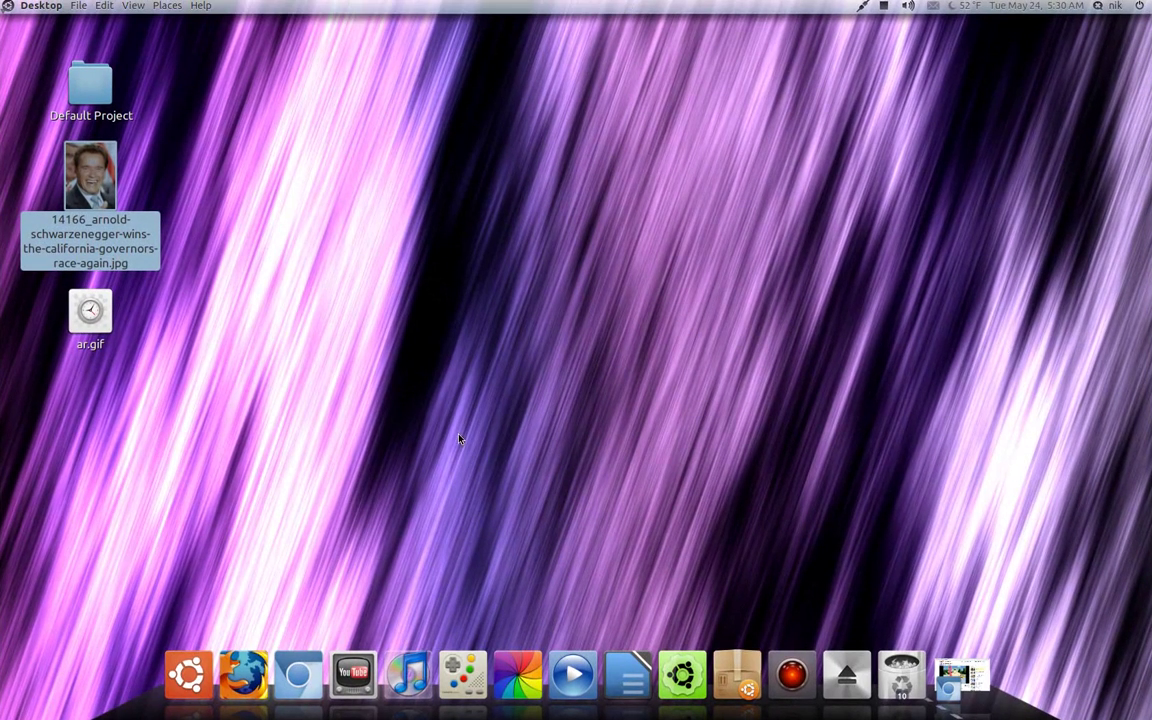
left_click(148, 419)
double_click(104, 314)
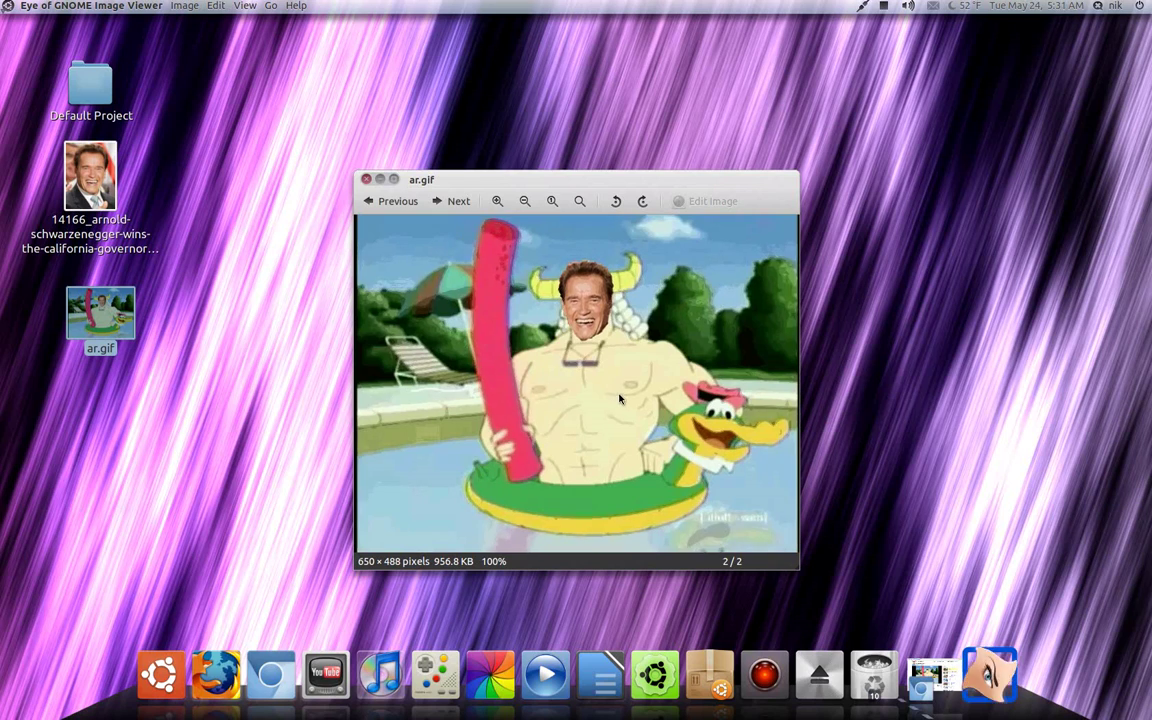
Examine the playback of the ar.gif animation at different window sizes and zoom levels.
left_click(394, 180)
scroll(544, 372, "up", 6)
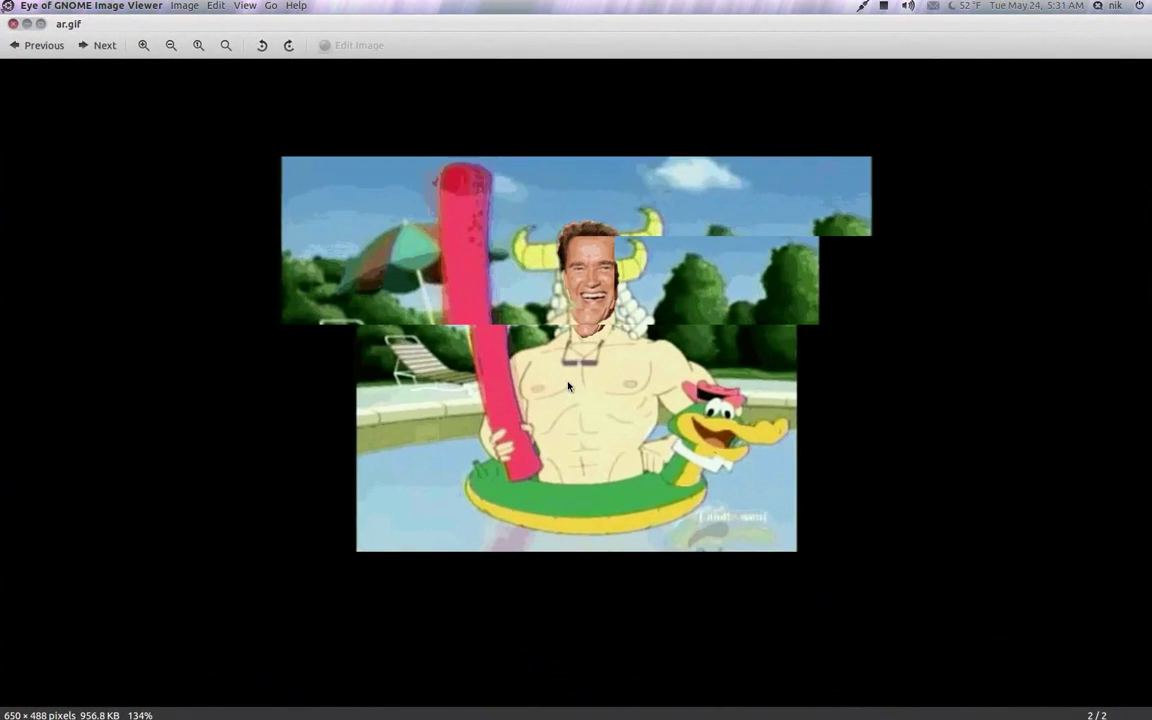
scroll(568, 386, "down", 3)
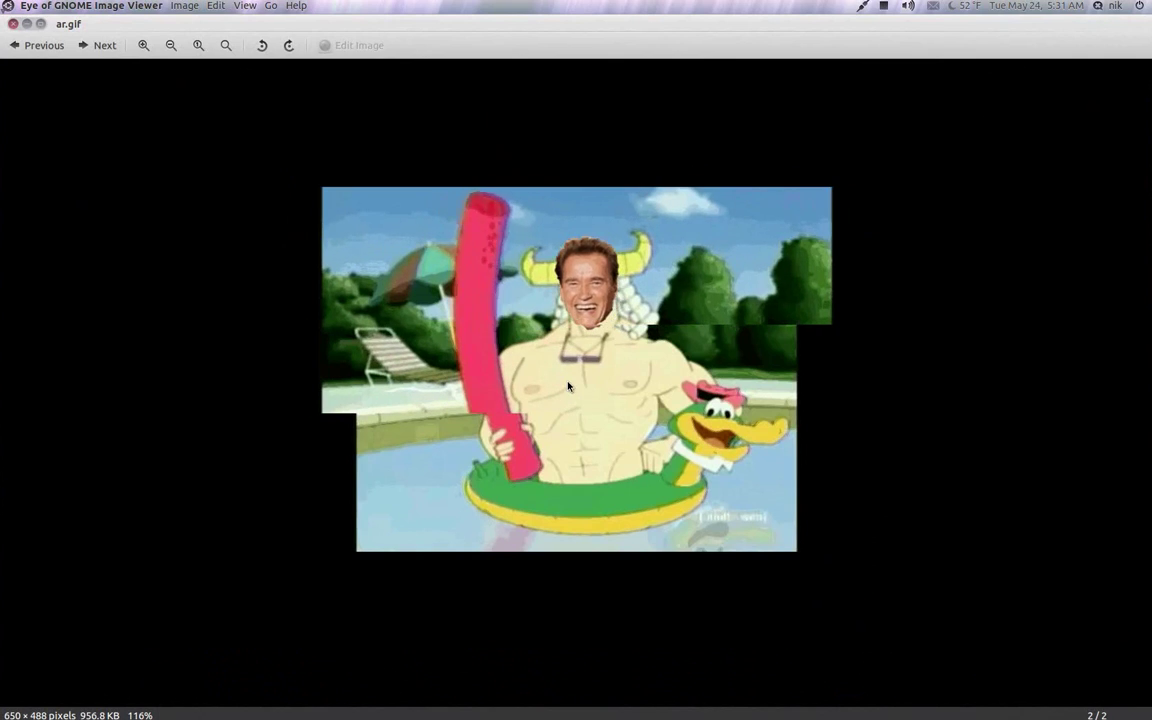
double_click(478, 24)
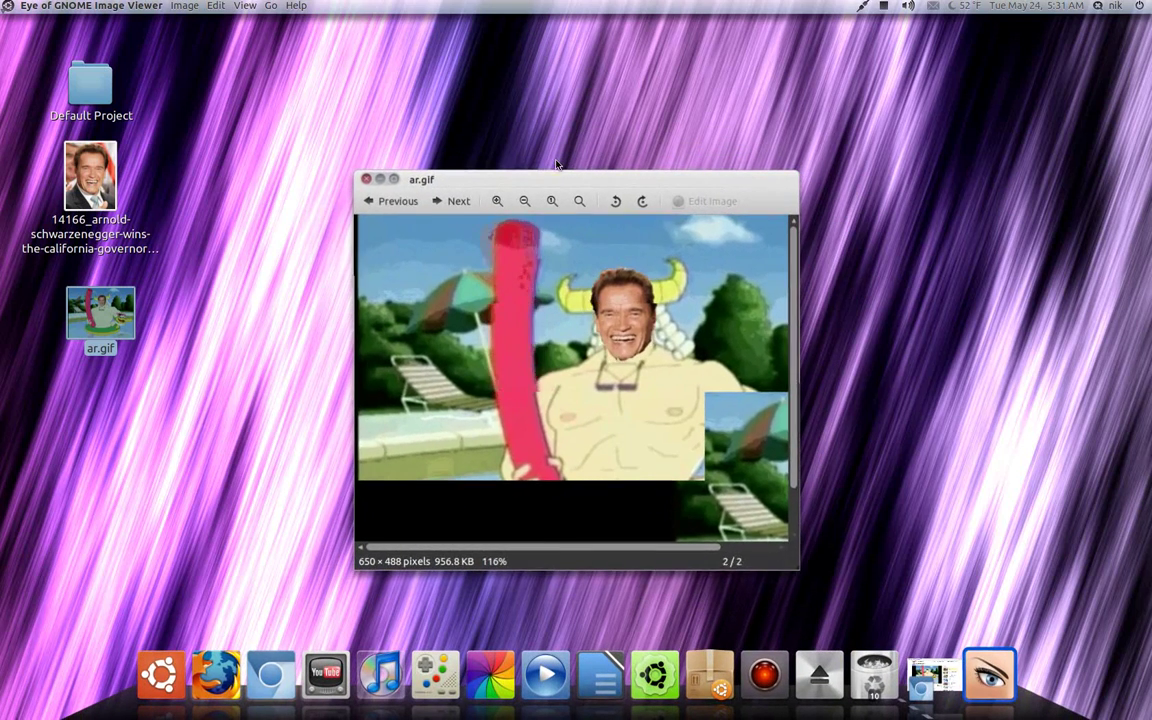
double_click(557, 178)
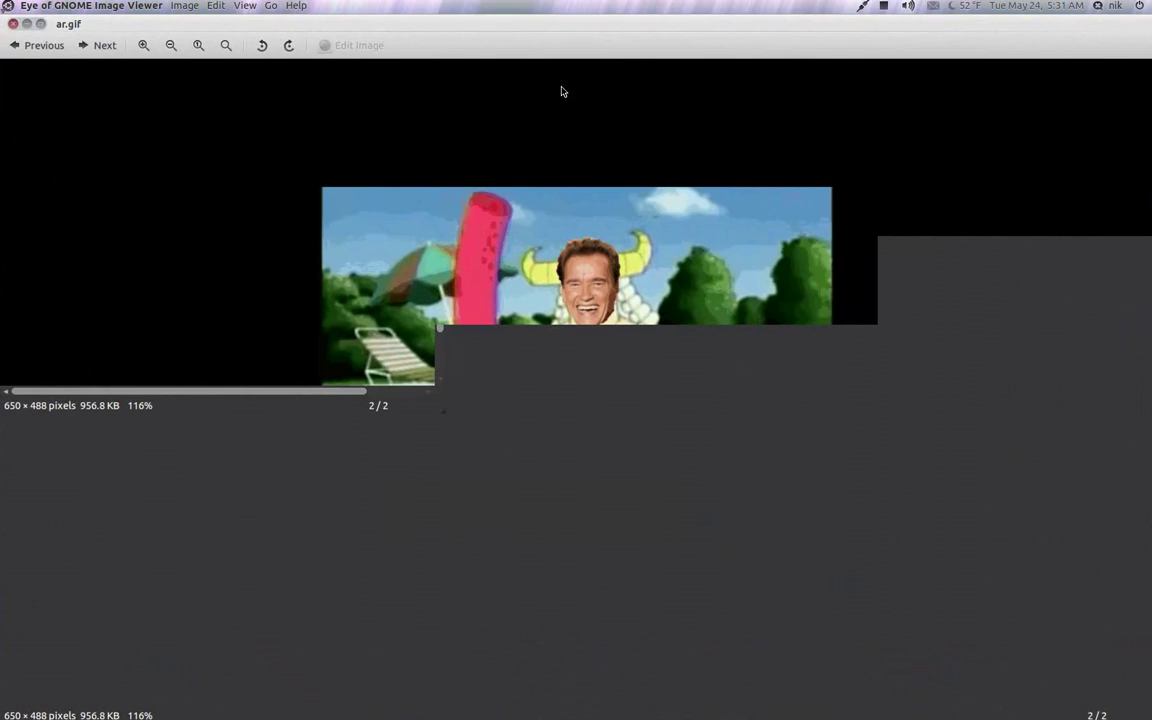
double_click(560, 31)
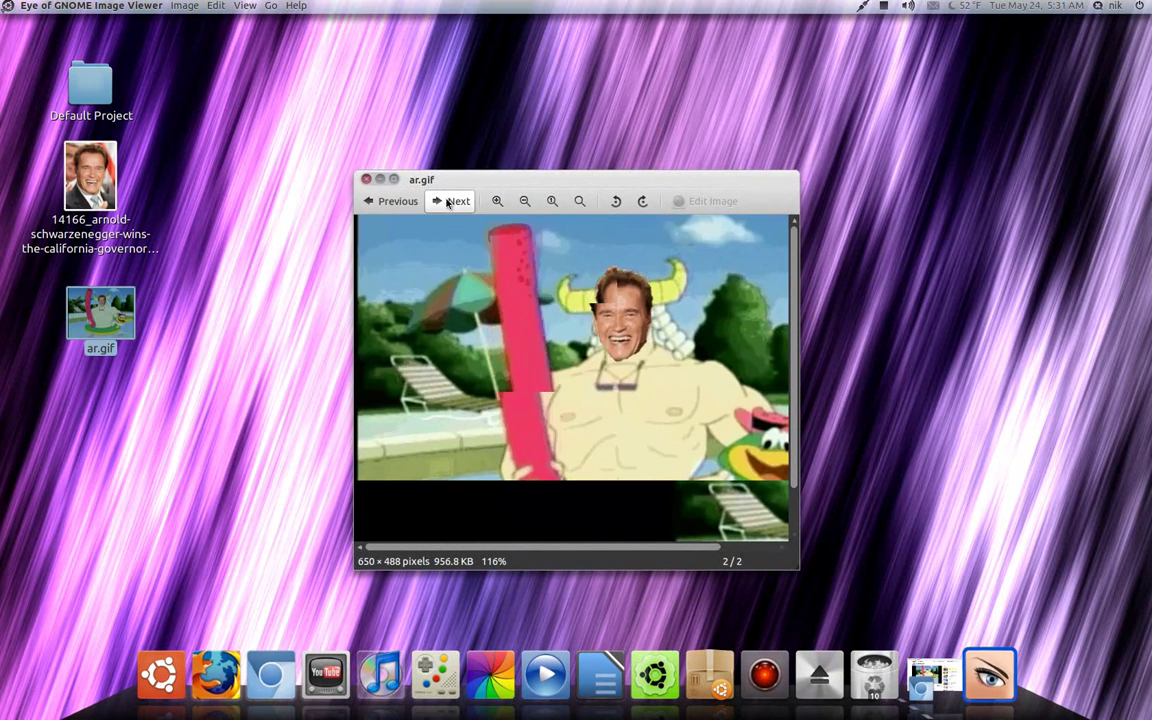
left_click(443, 203)
left_click(398, 202)
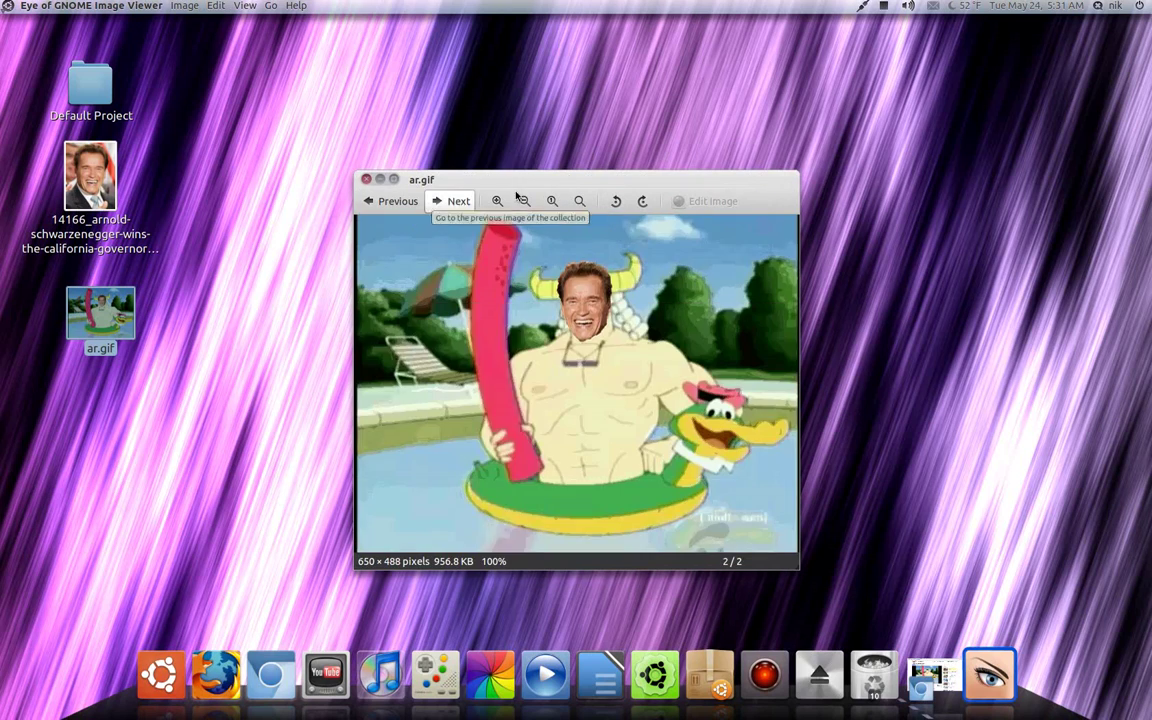